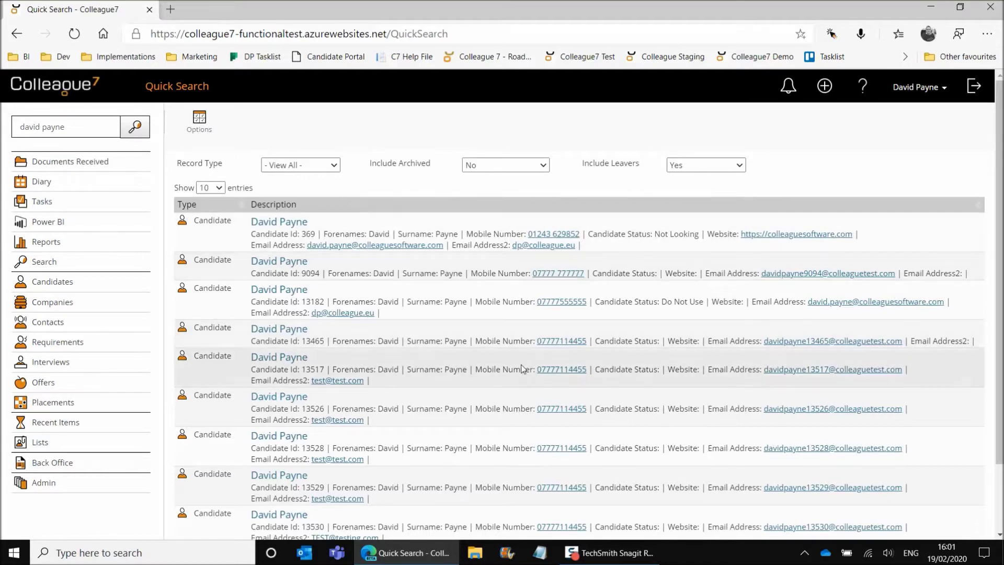
Look through pages 3 and 4 of the quick search results and return to page 1
{"action": "scroll", "coordinate": [432, 375], "scroll_direction": "down", "scroll_amount": 1}
{"action": "scroll", "coordinate": [617, 445], "scroll_direction": "down", "scroll_amount": 2}
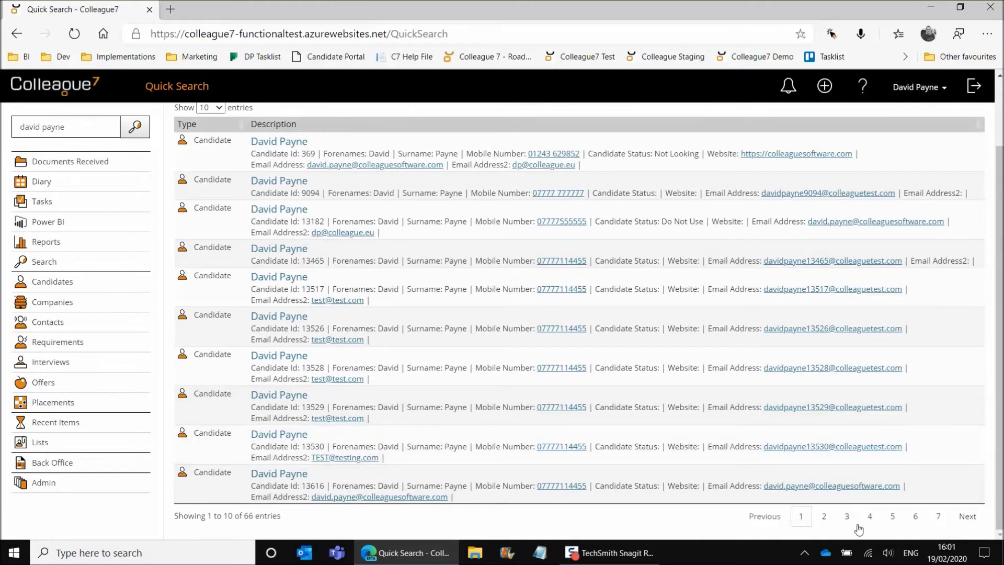
{"action": "left_click", "coordinate": [847, 517]}
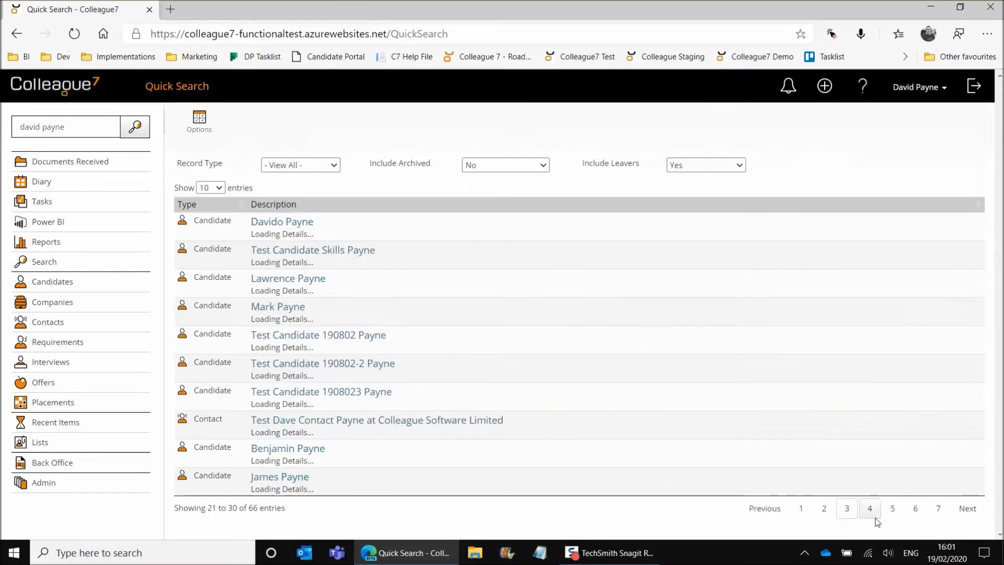
{"action": "scroll", "coordinate": [466, 406], "scroll_direction": "down", "scroll_amount": 2}
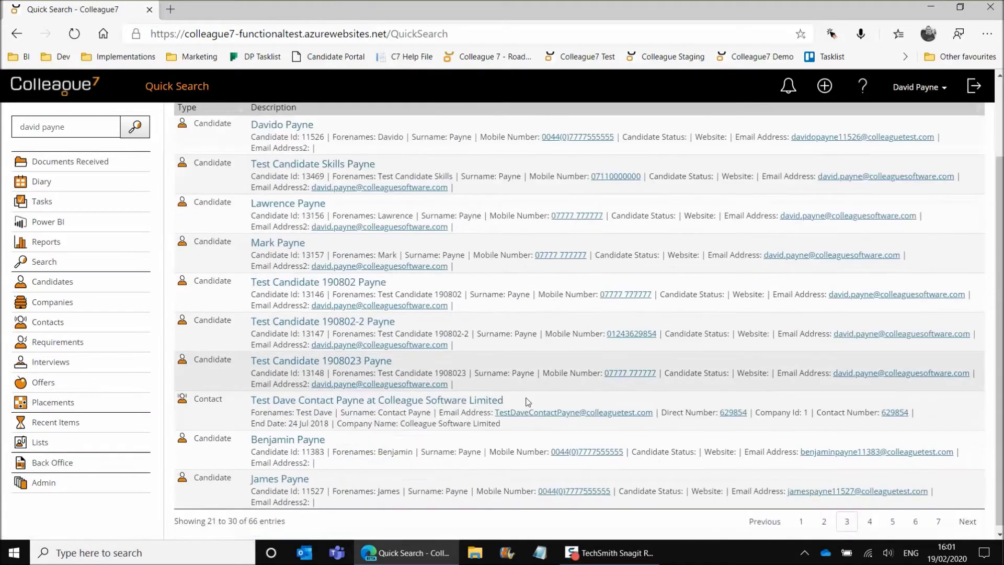
{"action": "left_click", "coordinate": [870, 517]}
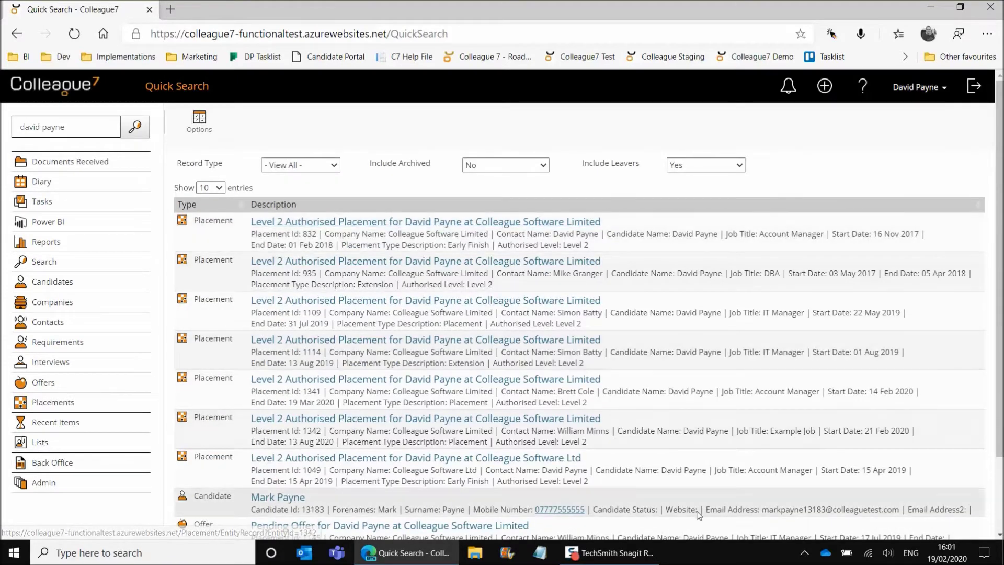
{"action": "scroll", "coordinate": [863, 510], "scroll_direction": "down", "scroll_amount": 2}
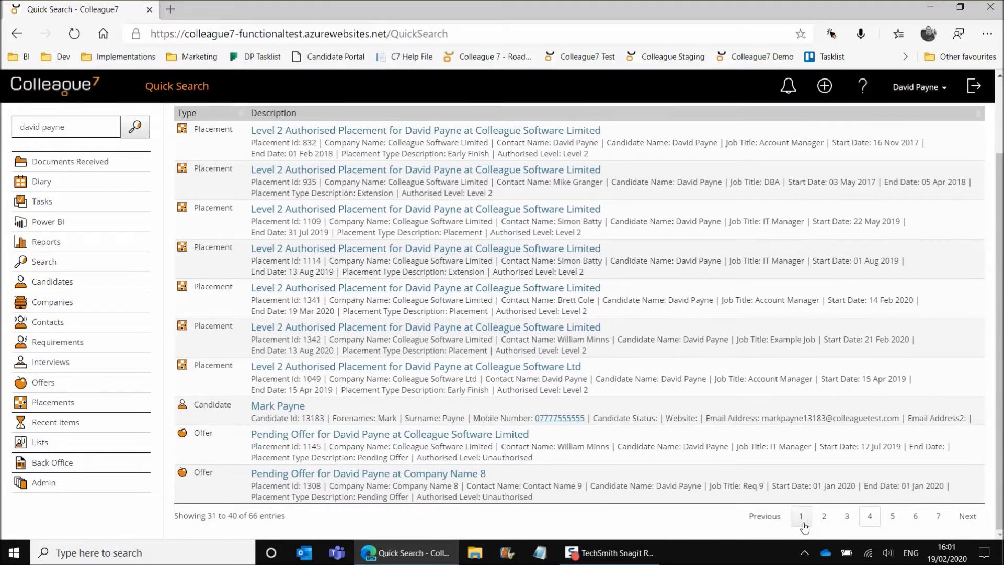
{"action": "left_click", "coordinate": [800, 517]}
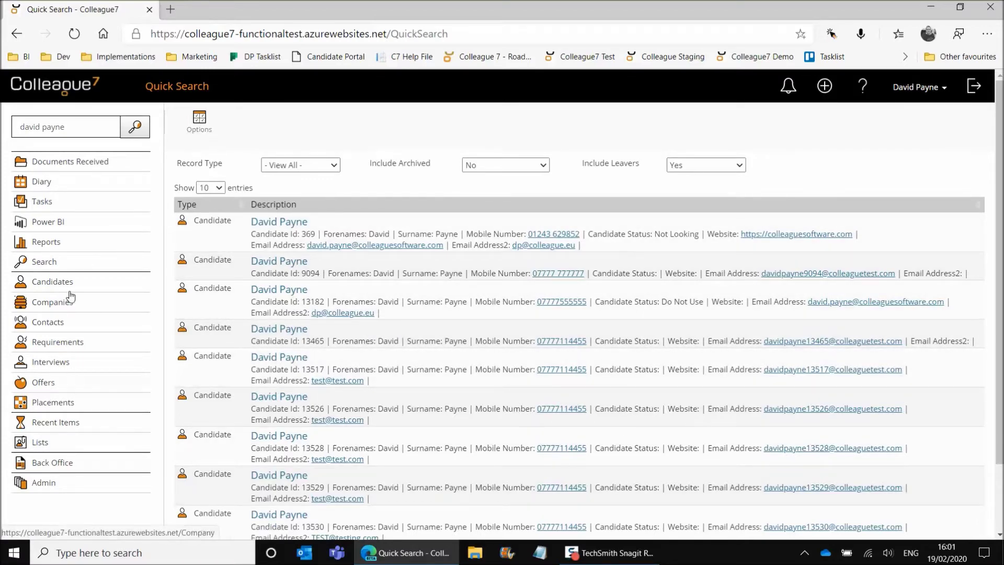
Review the quick search column options for every record type, from Candidate to Offer/Placement, and return to the results
{"action": "left_click", "coordinate": [199, 125]}
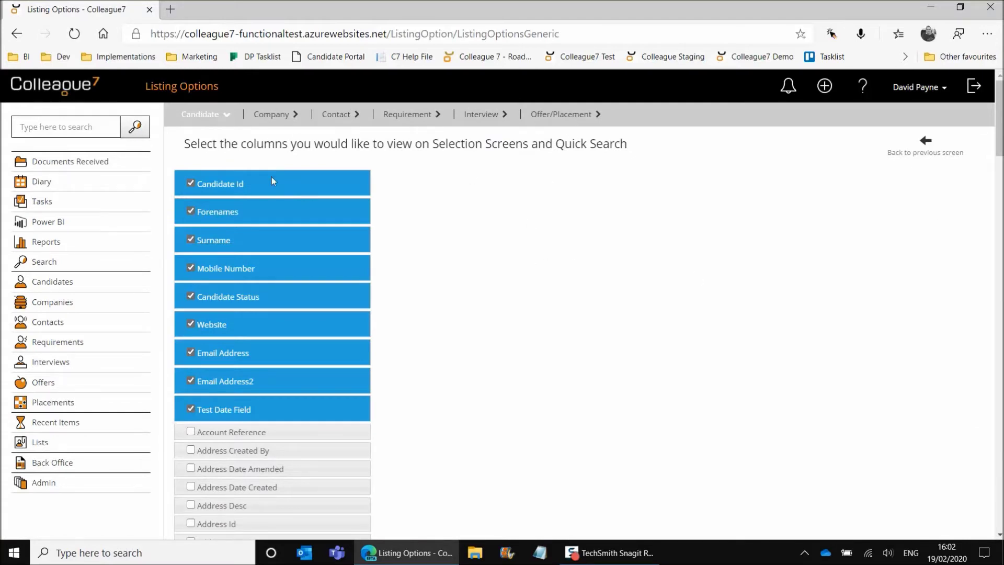
{"action": "left_click", "coordinate": [263, 115]}
{"action": "left_click", "coordinate": [334, 117]}
{"action": "left_click", "coordinate": [407, 121]}
{"action": "left_click", "coordinate": [473, 122]}
{"action": "left_click", "coordinate": [553, 118]}
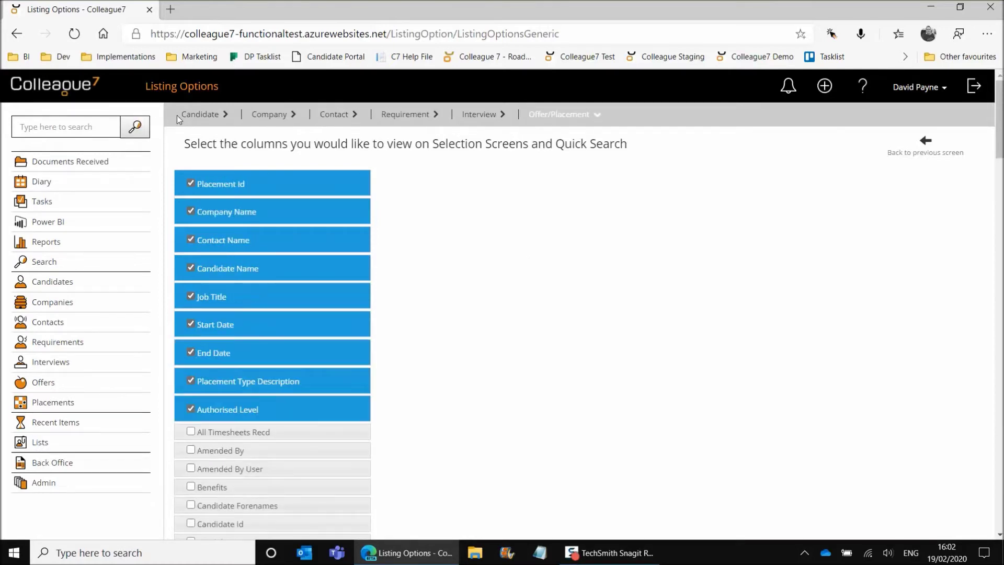
{"action": "left_click", "coordinate": [197, 118]}
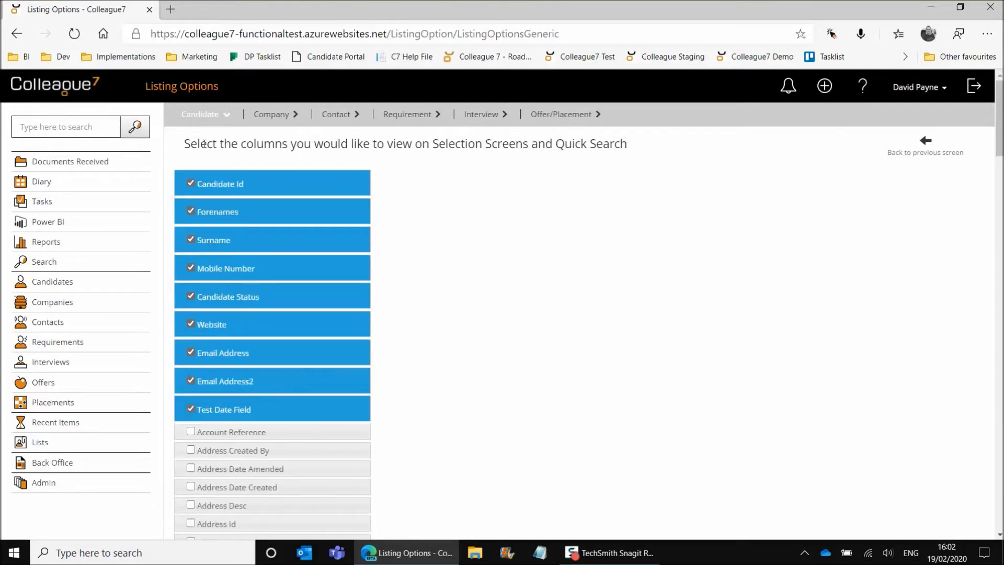
{"action": "left_click", "coordinate": [925, 152]}
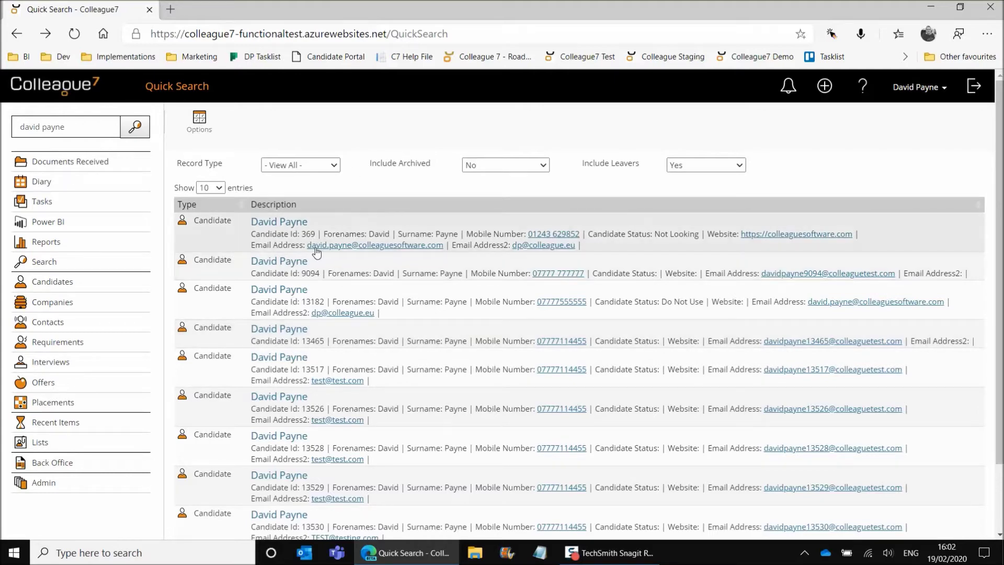
Email the first listed candidate at the primary address with subject "Test Subject" and message "Test email", and send it
{"action": "left_click", "coordinate": [400, 249]}
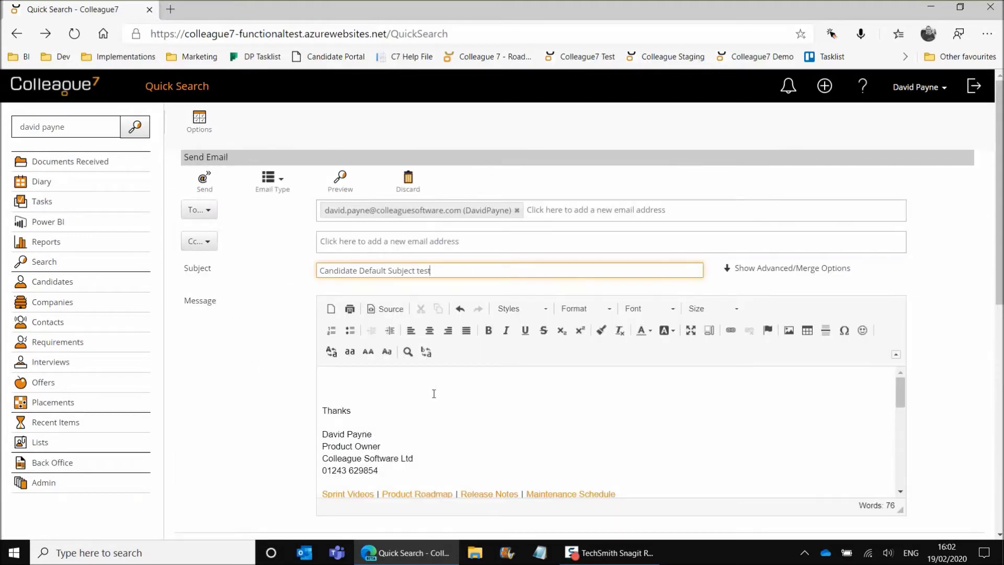
{"action": "key", "text": "ctrl+a"}
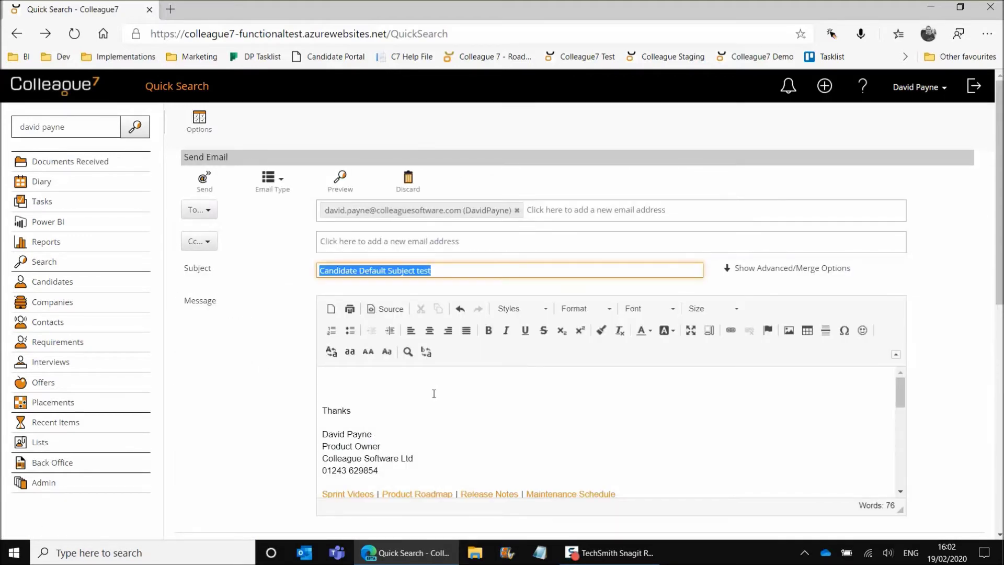
{"action": "type", "text": "Test Subject"}
{"action": "key", "text": "Tab"}
{"action": "key", "text": "Tab"}
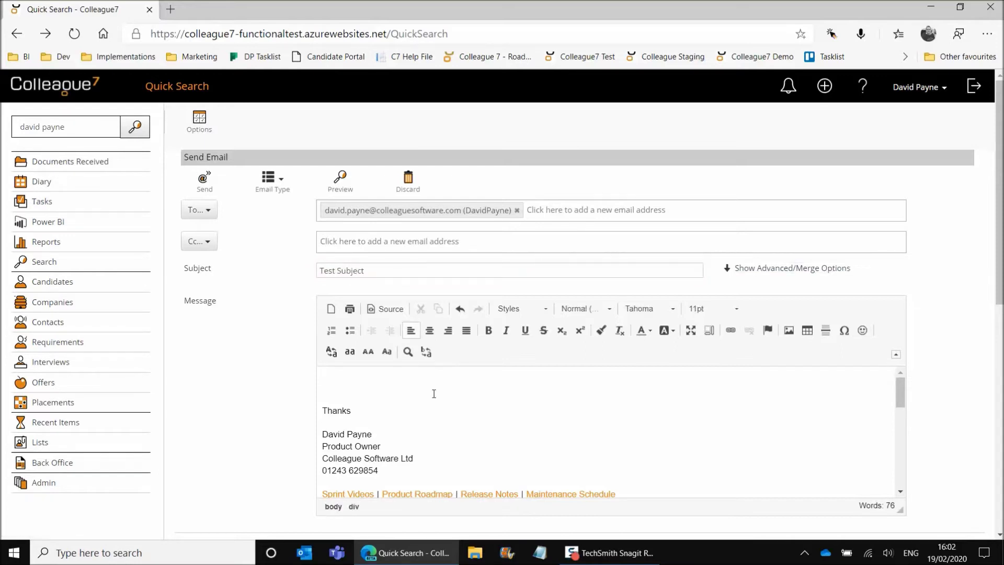
{"action": "type", "text": "Test email"}
{"action": "key", "text": "ctrl+Return"}
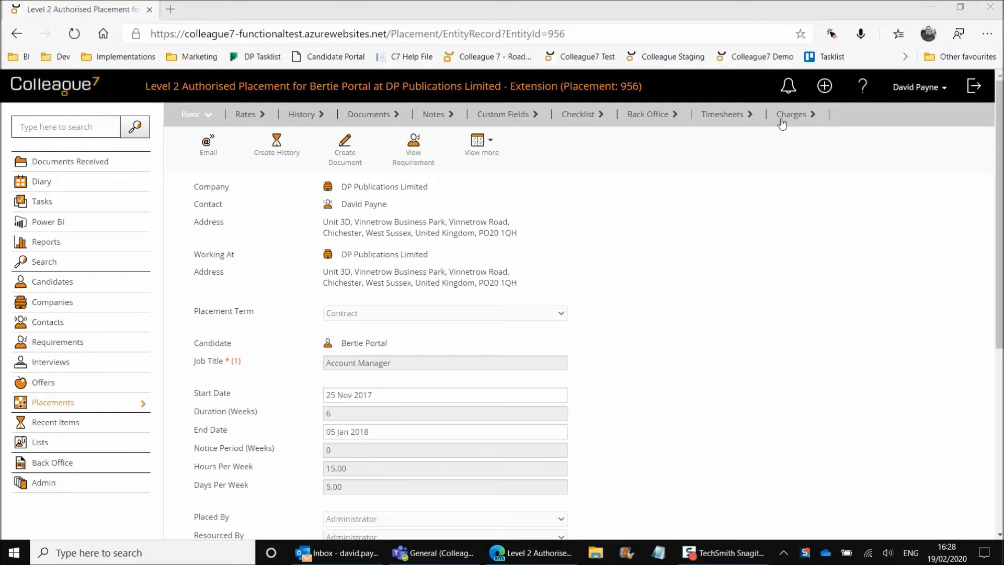
Examine the documents and upload form of the placement's 30 Nov to 03 Dec 2017 timesheet, without uploading anything, and close the timesheet
{"action": "left_click", "coordinate": [715, 115]}
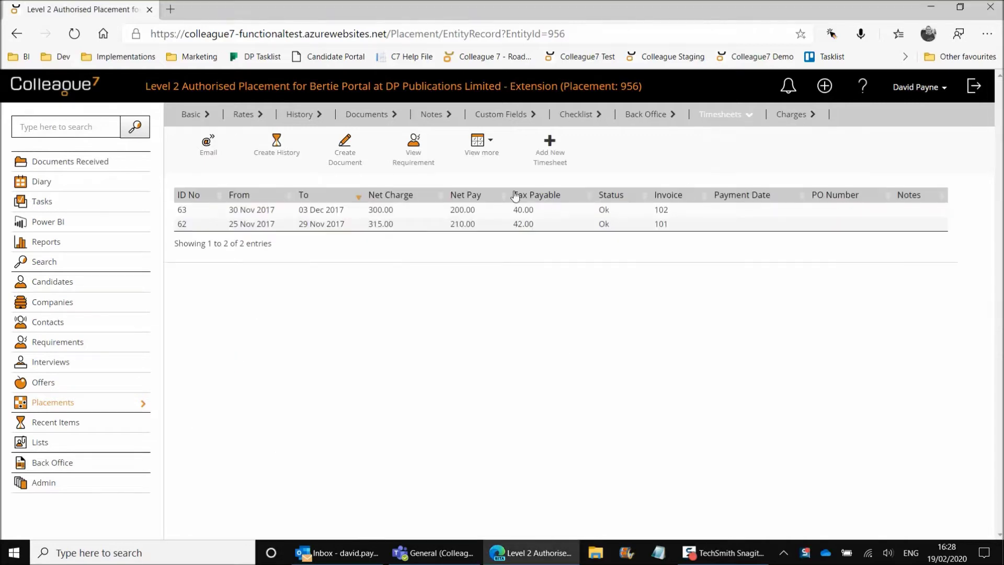
{"action": "left_click", "coordinate": [486, 210]}
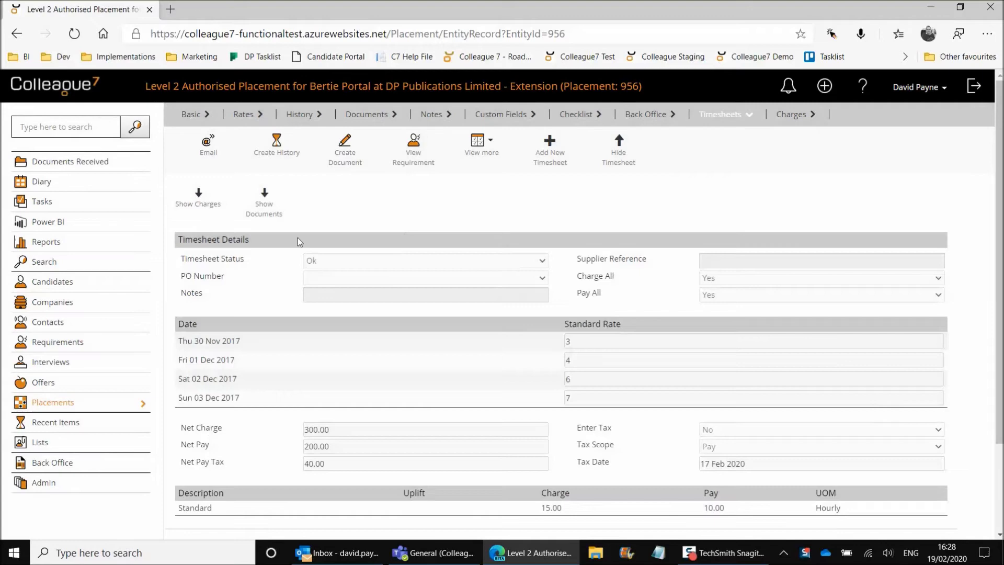
{"action": "left_click", "coordinate": [266, 209]}
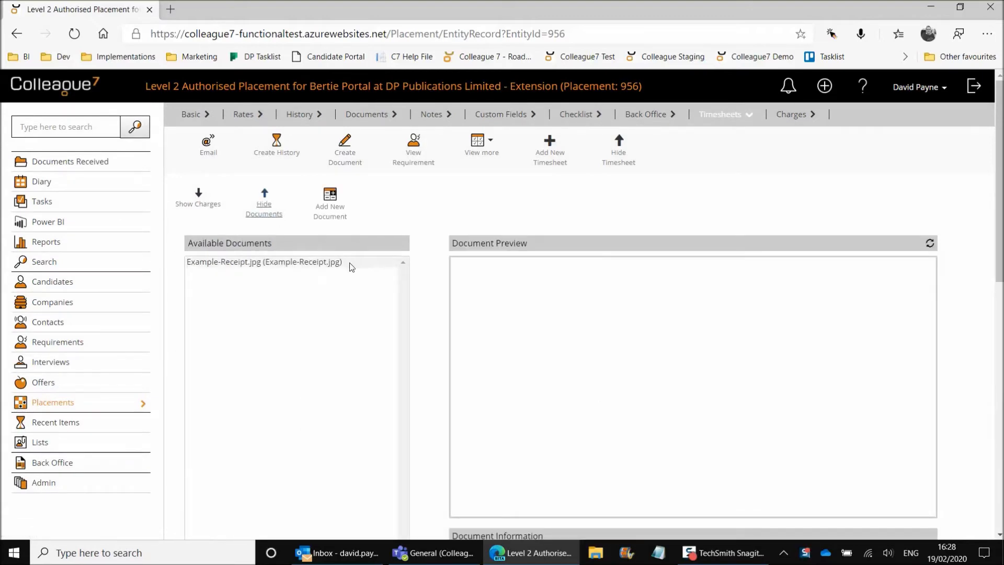
{"action": "left_click", "coordinate": [327, 213]}
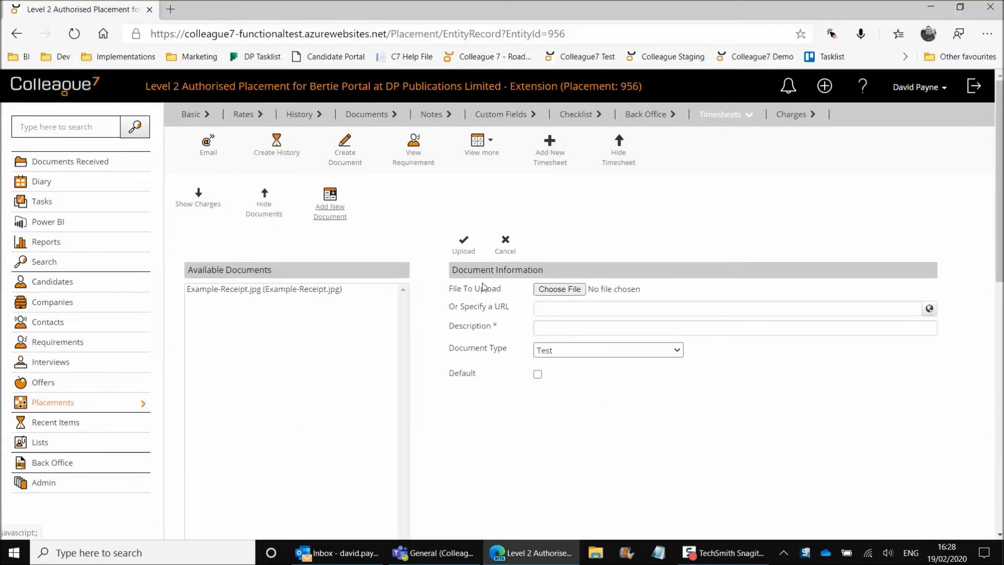
{"action": "left_click", "coordinate": [507, 245]}
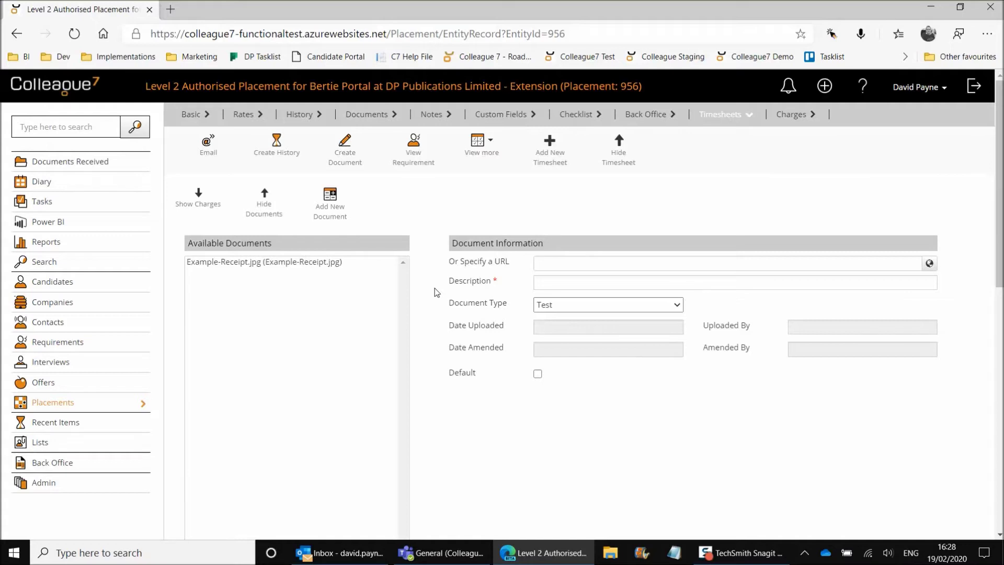
{"action": "left_click", "coordinate": [263, 211]}
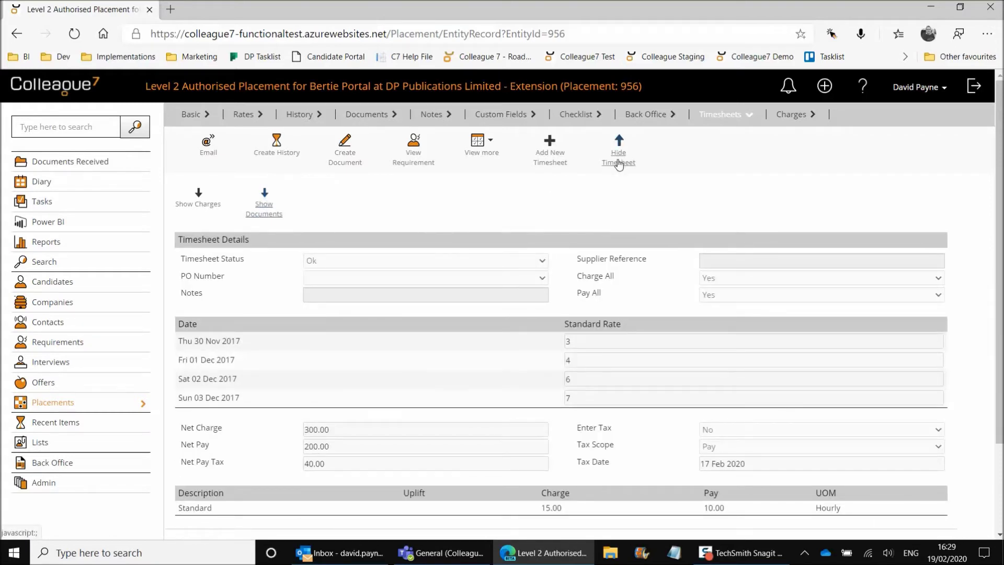
{"action": "left_click", "coordinate": [619, 163]}
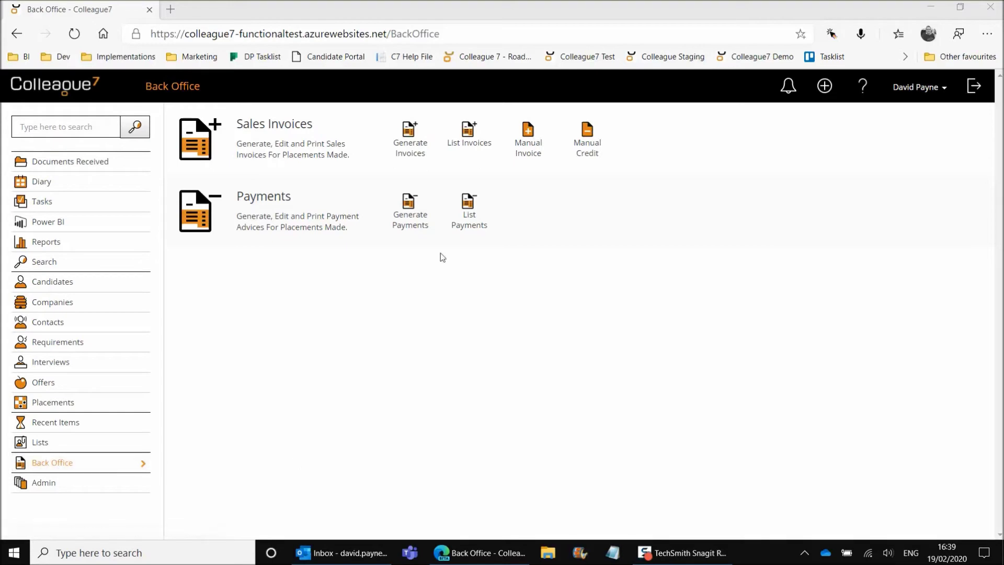
List the sales invoices and select only the DP Publications Limited invoice for 360.00 GBP
{"action": "left_click", "coordinate": [470, 146]}
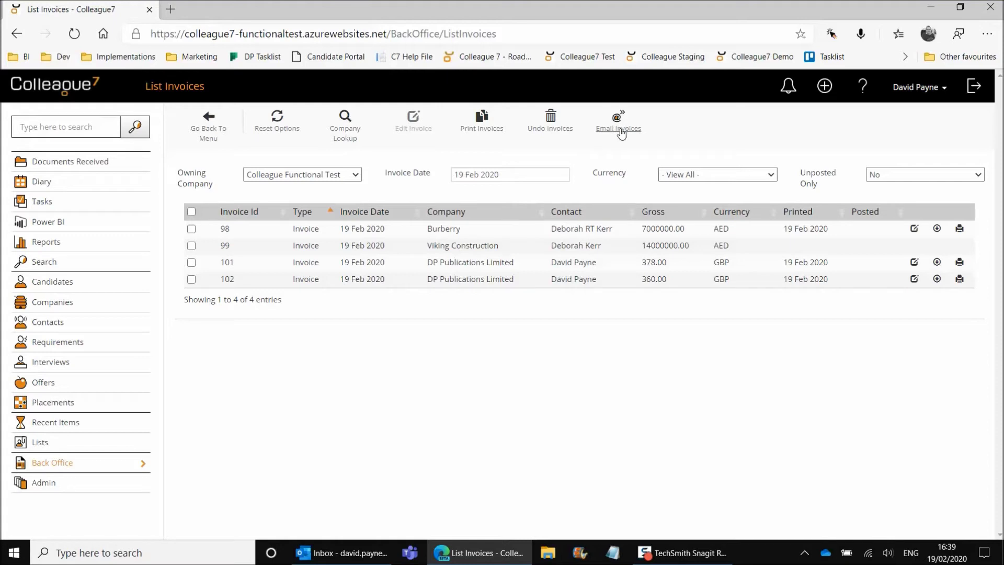
{"action": "left_click", "coordinate": [192, 212]}
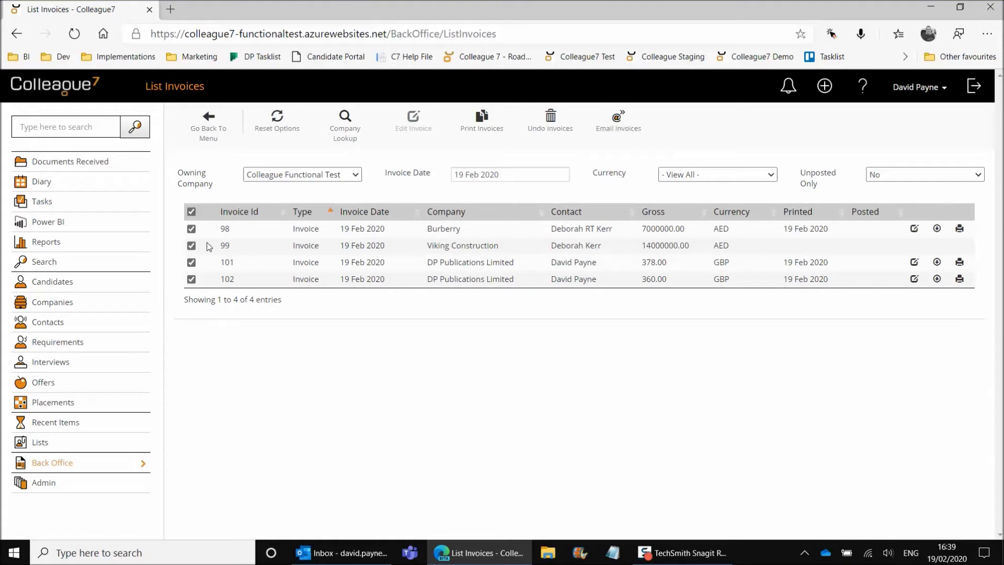
{"action": "left_click", "coordinate": [191, 212]}
{"action": "left_click", "coordinate": [192, 279]}
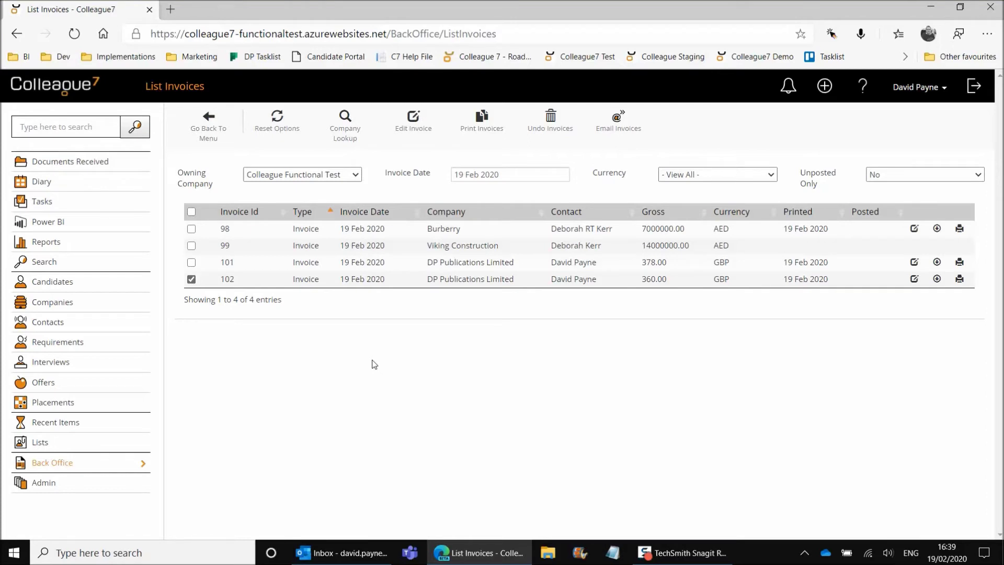
Start an email for the selected invoice and apply the Contact Invoice Template to it
{"action": "left_click", "coordinate": [623, 131]}
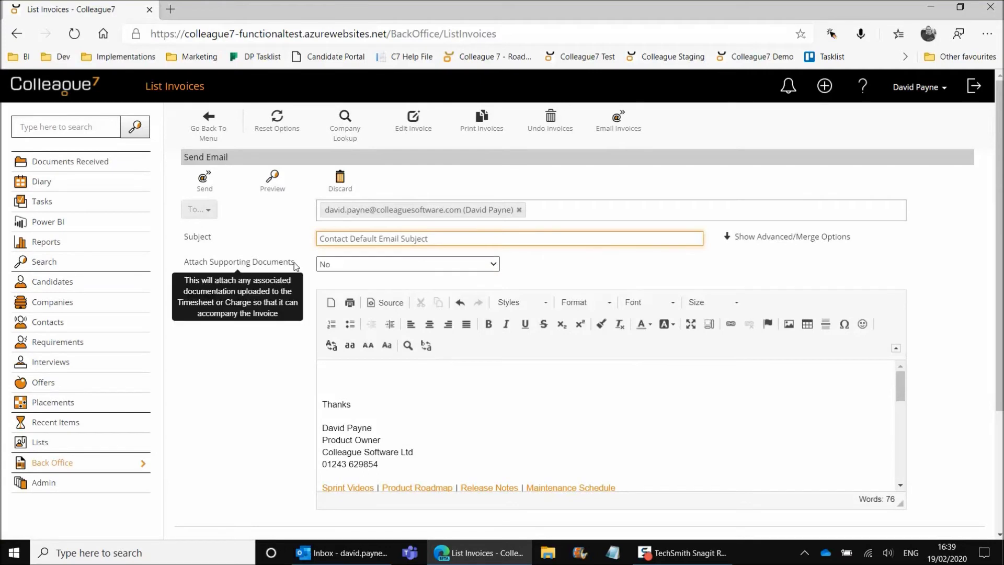
{"action": "left_click", "coordinate": [759, 238]}
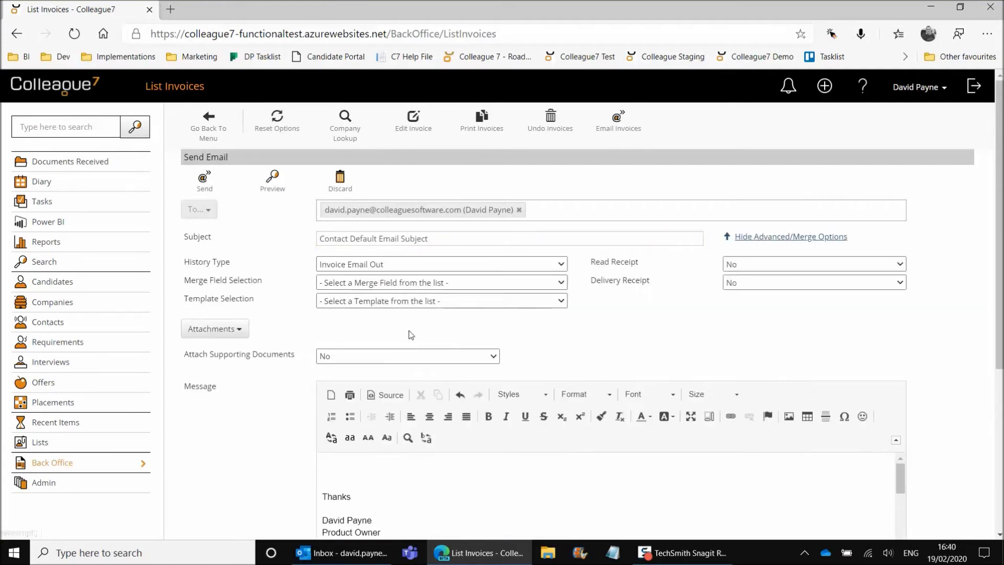
{"action": "left_click", "coordinate": [364, 302]}
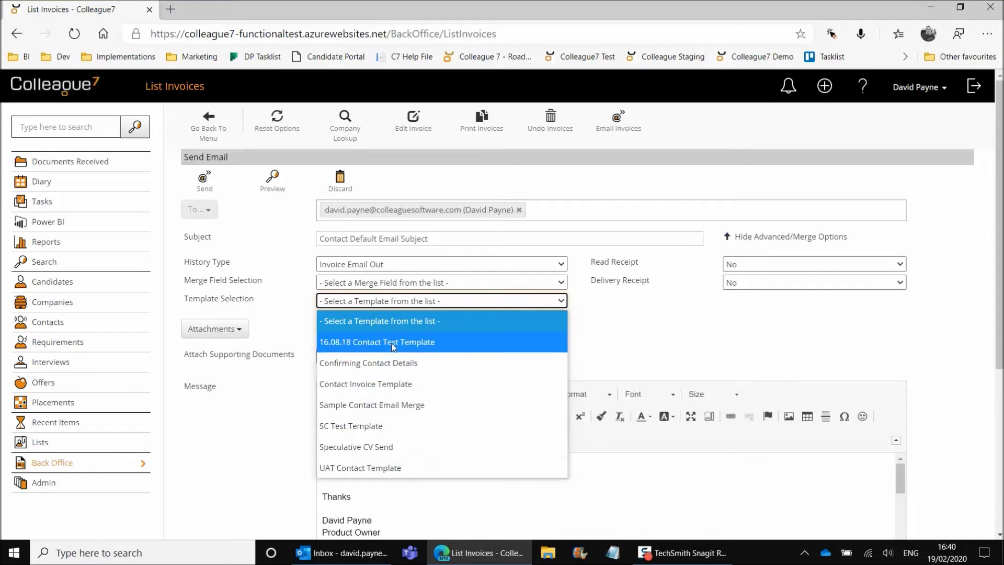
{"action": "left_click", "coordinate": [393, 384]}
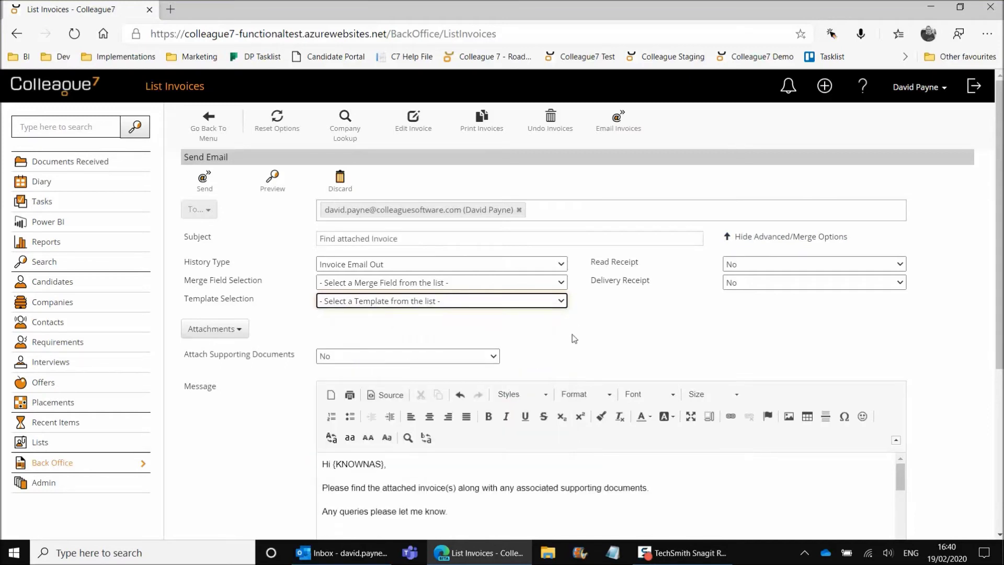
{"action": "left_click", "coordinate": [778, 236]}
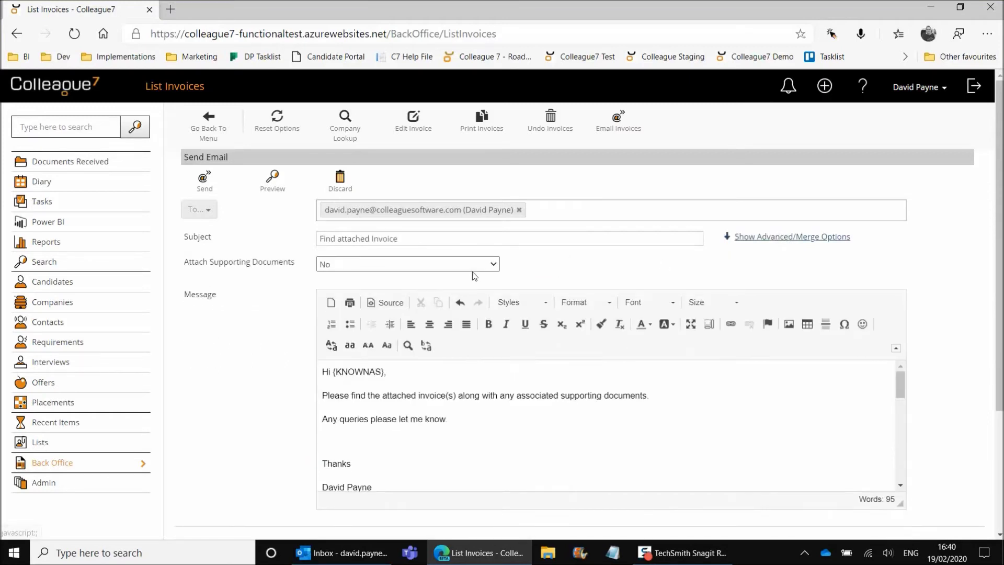
Set Attach Supporting Documents to Yes for the invoice email
{"action": "mouse_move", "coordinate": [189, 268]}
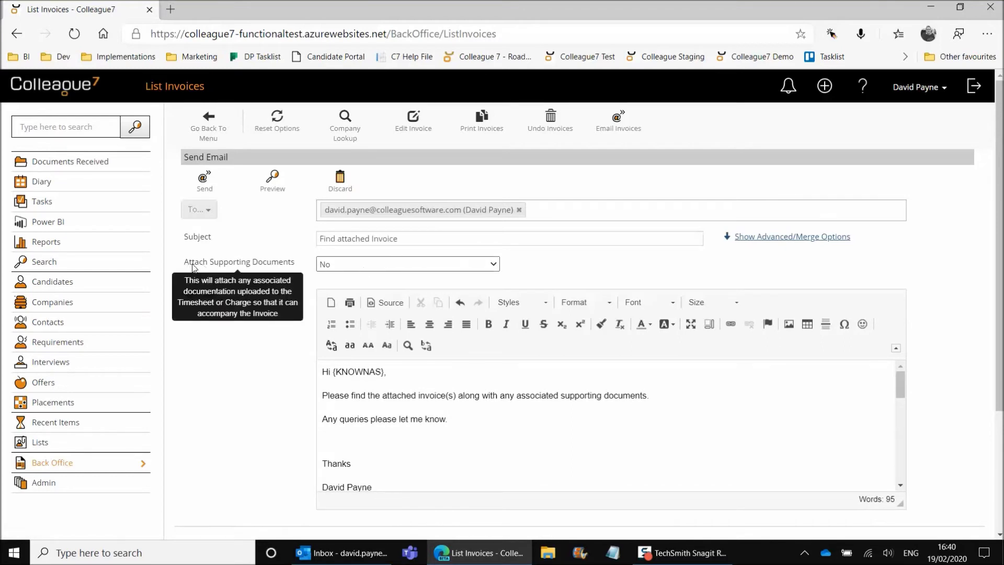
{"action": "left_click", "coordinate": [482, 268]}
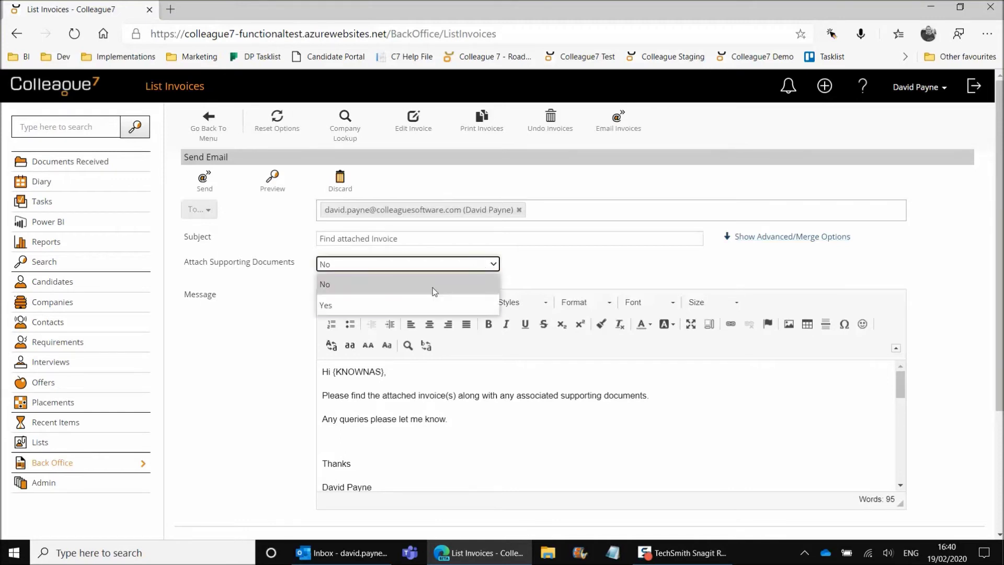
{"action": "left_click", "coordinate": [394, 309]}
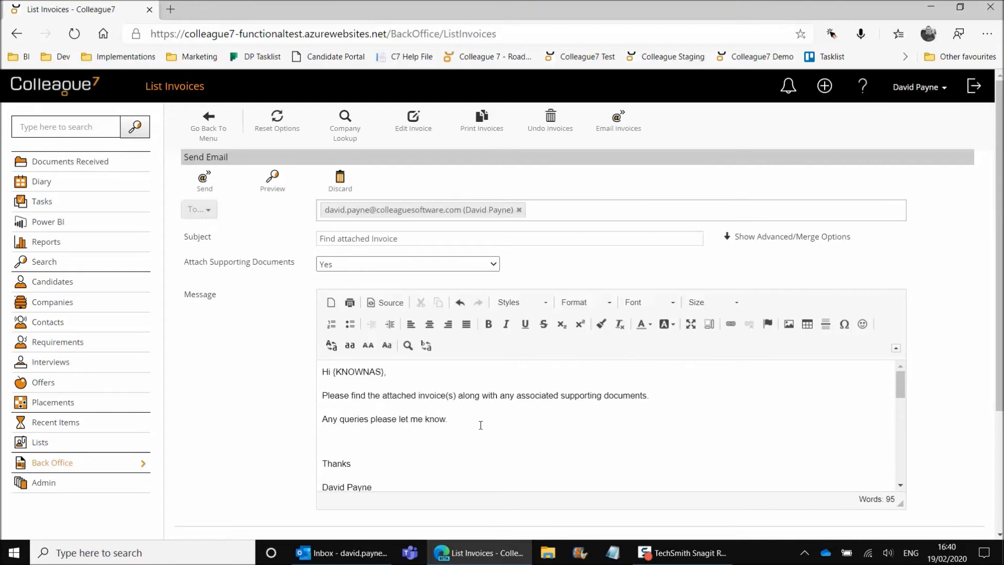
Check the advanced and merge options of the invoice email and send it
{"action": "left_click", "coordinate": [772, 238]}
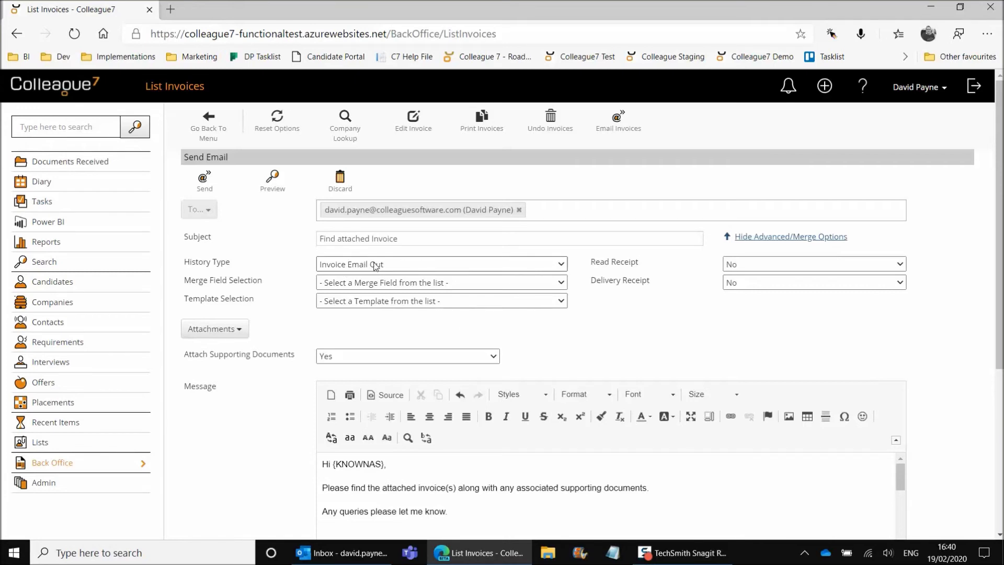
{"action": "left_click", "coordinate": [759, 242]}
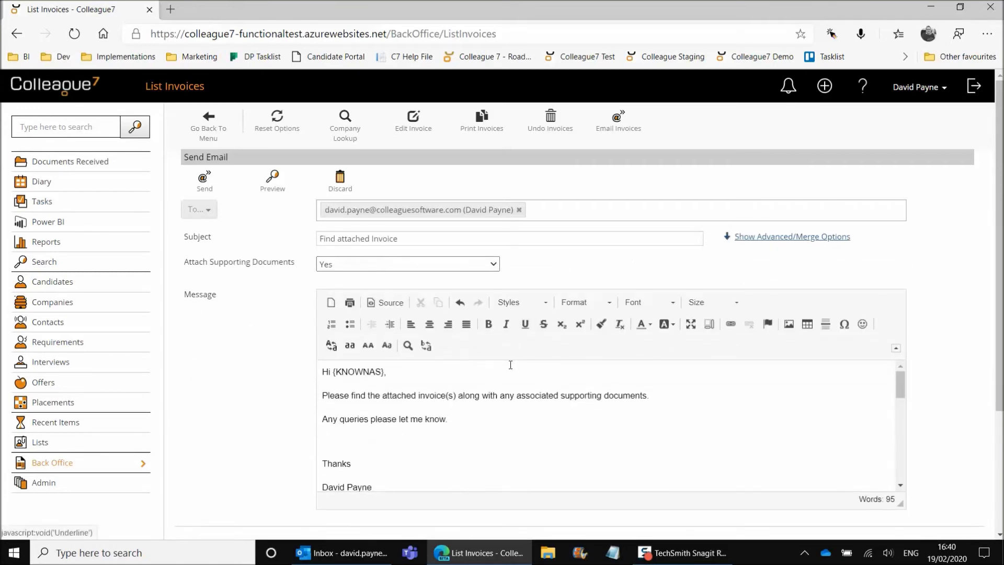
{"action": "left_click", "coordinate": [206, 189]}
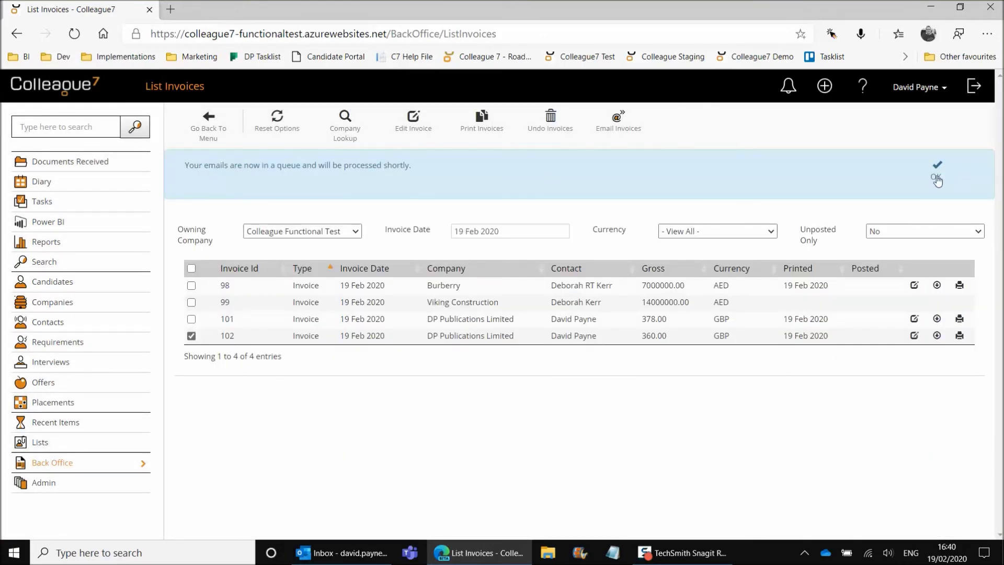
Acknowledge the queued-email message, and in Outlook examine the received invoice email and its attachments before closing it
{"action": "left_click", "coordinate": [936, 180]}
{"action": "left_click", "coordinate": [191, 279]}
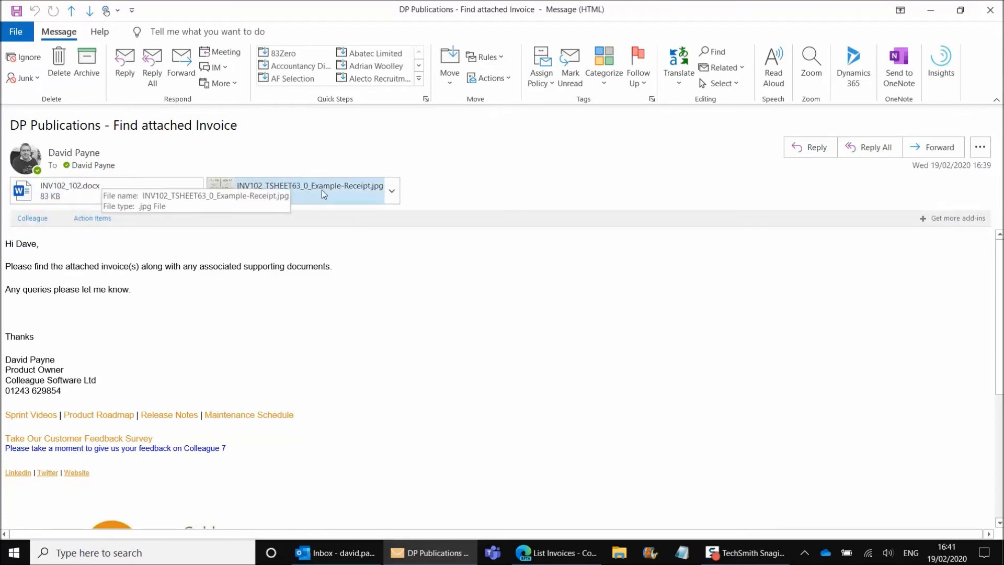
{"action": "left_click_drag", "start_coordinate": [4, 244], "coordinate": [105, 321]}
{"action": "left_click", "coordinate": [169, 333]}
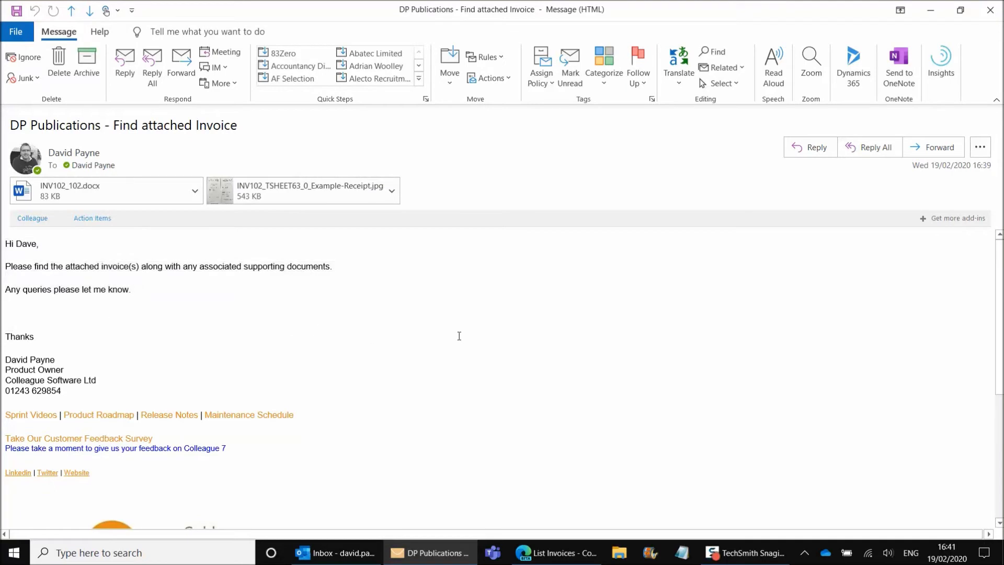
{"action": "left_click", "coordinate": [991, 11]}
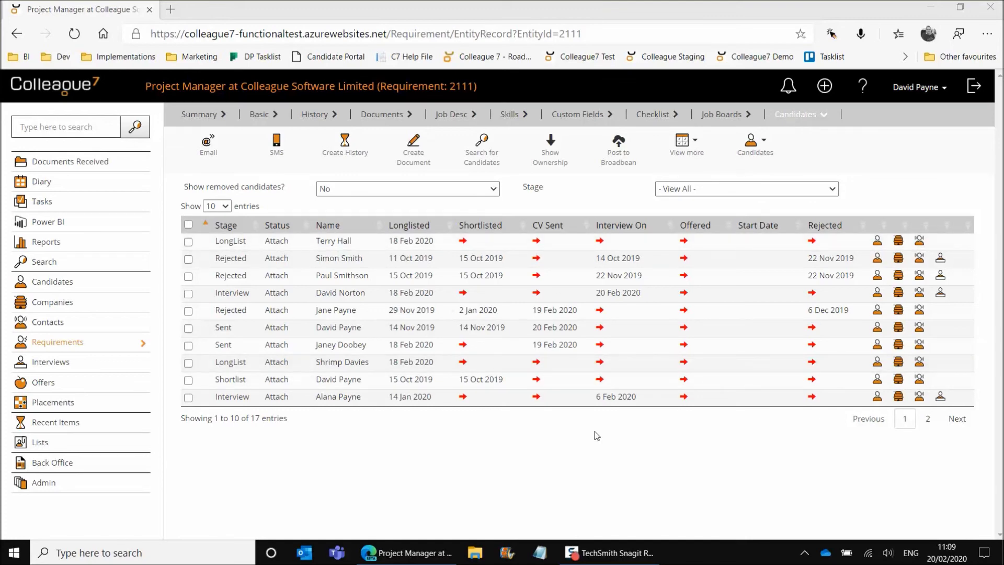
Start a 1st Interview for the shortlisted candidate and add the first contact in the lookup to Arranged With
{"action": "left_click", "coordinate": [601, 380]}
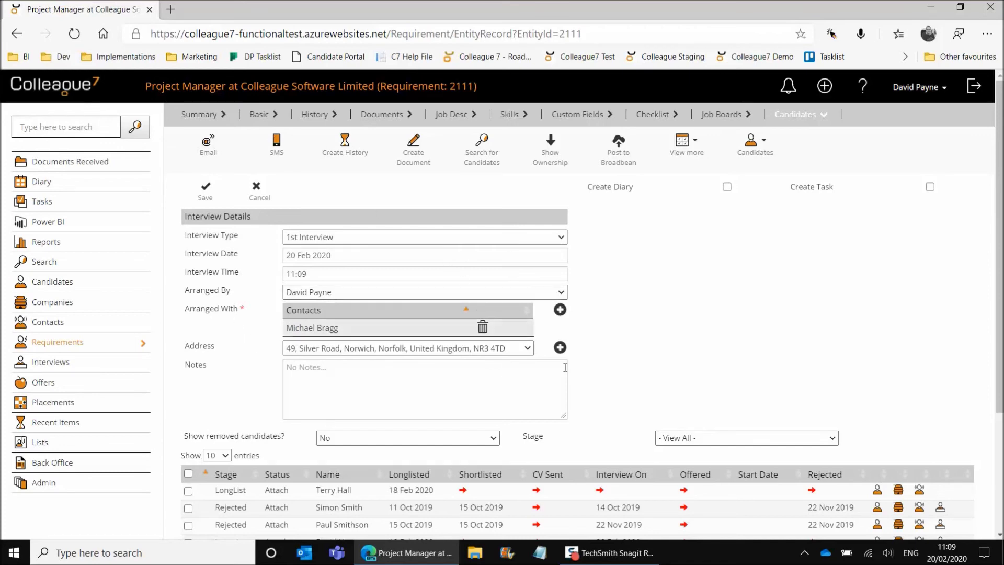
{"action": "left_click", "coordinate": [559, 311]}
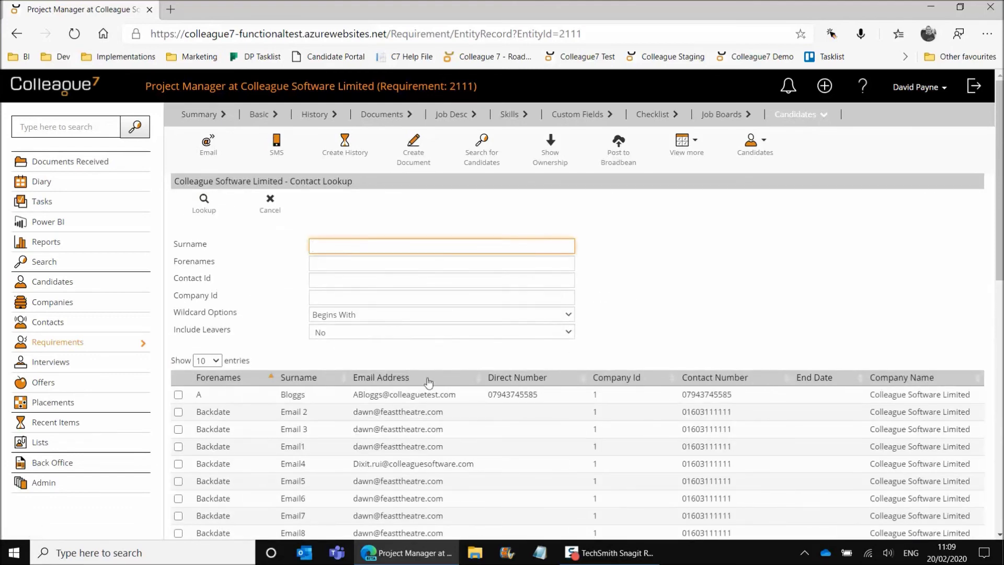
{"action": "left_click", "coordinate": [475, 394]}
{"action": "left_click", "coordinate": [205, 204]}
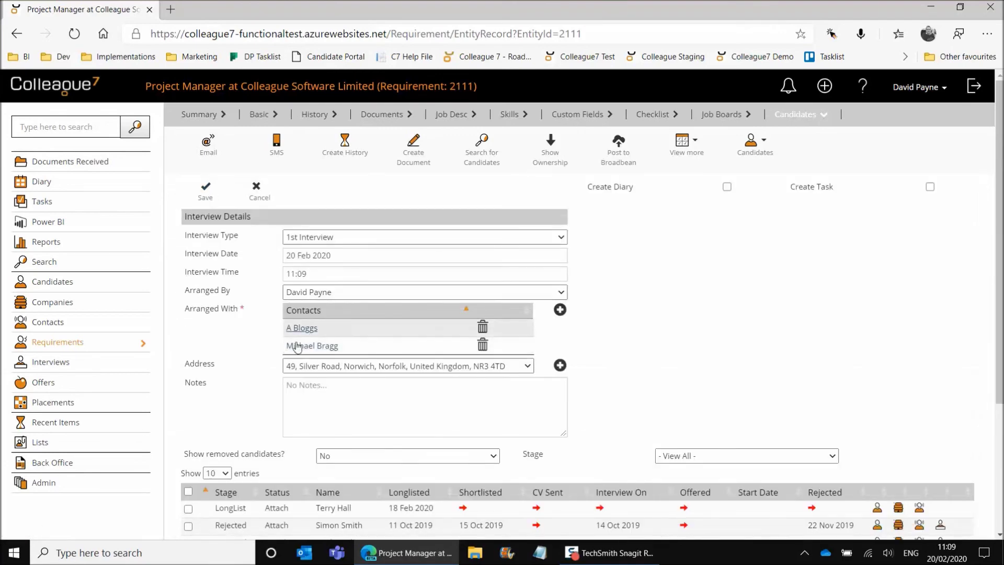
Add another contact to Arranged With, choosing the third one on page 2 of the contact lookup
{"action": "left_click", "coordinate": [560, 309]}
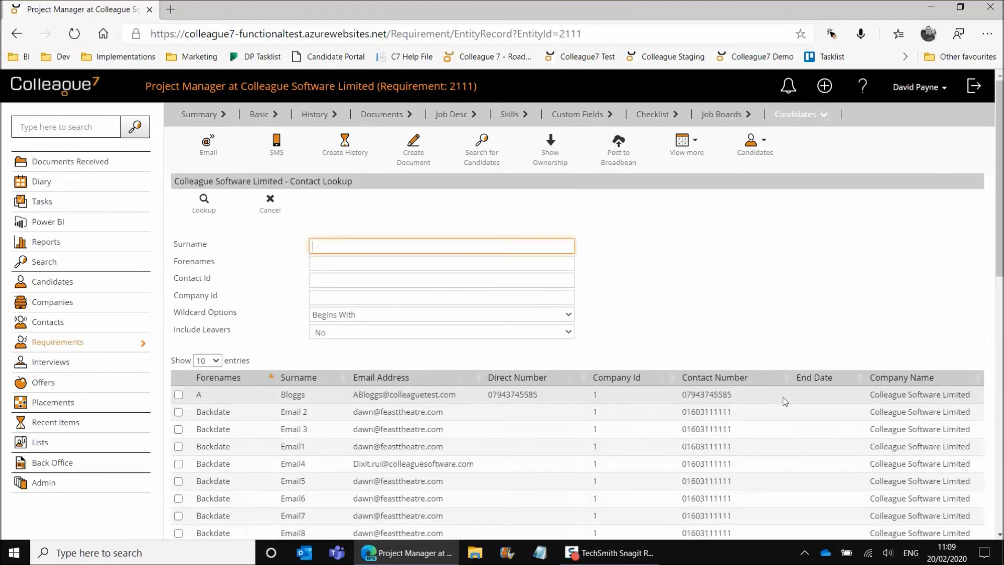
{"action": "scroll", "coordinate": [743, 394], "scroll_direction": "down", "scroll_amount": 4}
{"action": "left_click", "coordinate": [915, 360]}
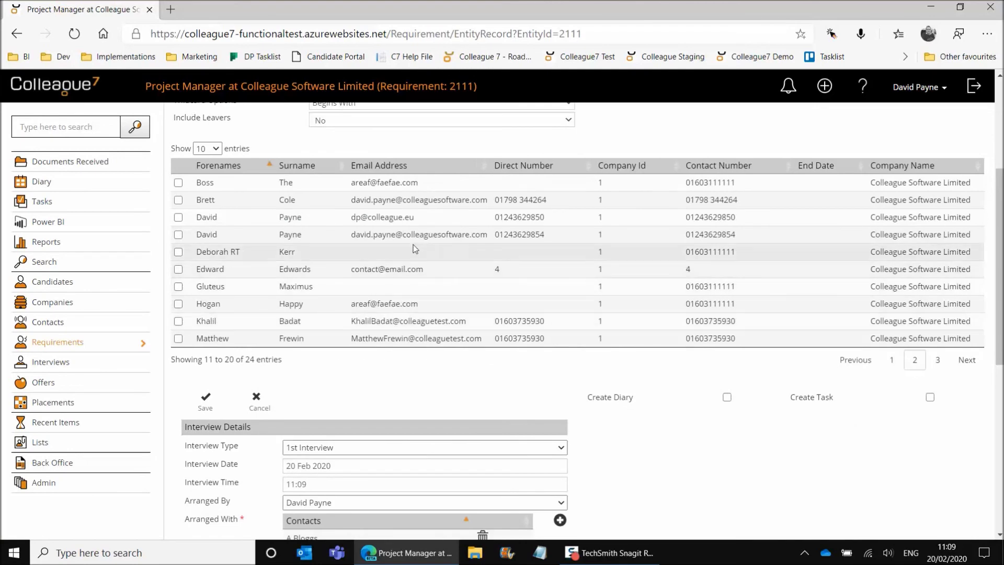
{"action": "left_click", "coordinate": [424, 219]}
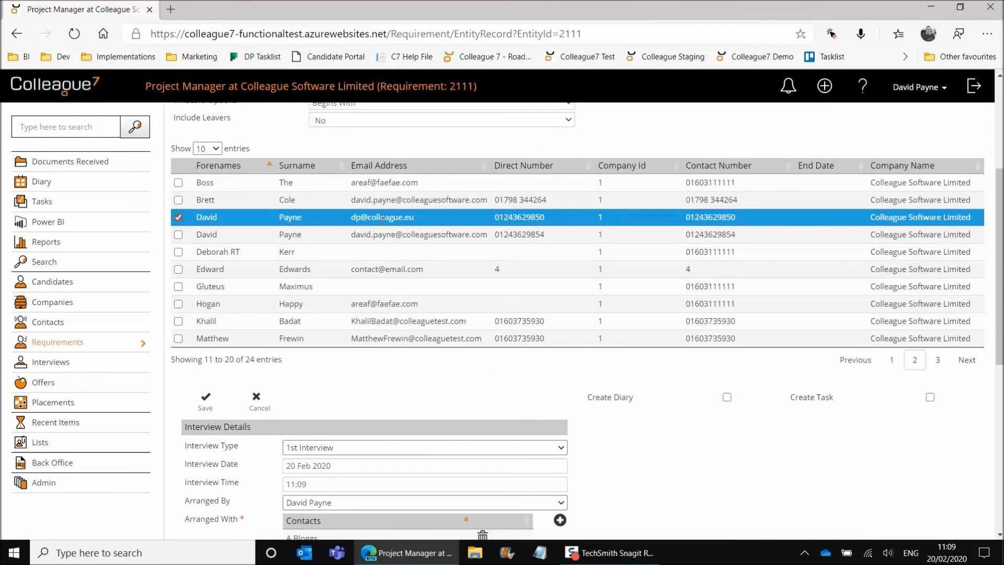
{"action": "scroll", "coordinate": [225, 204], "scroll_direction": "up", "scroll_amount": 4}
{"action": "left_click", "coordinate": [206, 205]}
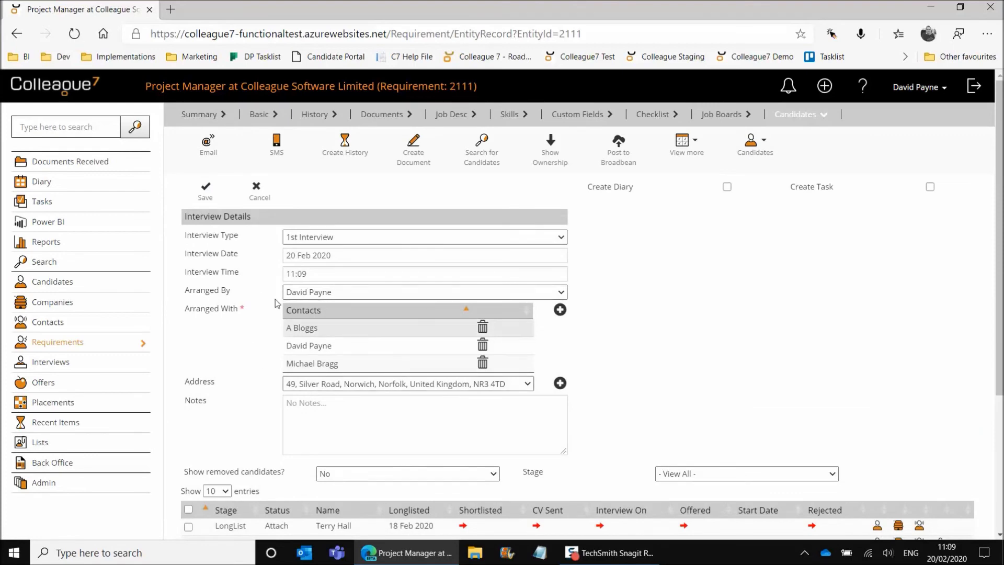
Set the Interview Time to 12:00 and save the interview
{"action": "left_click", "coordinate": [318, 272]}
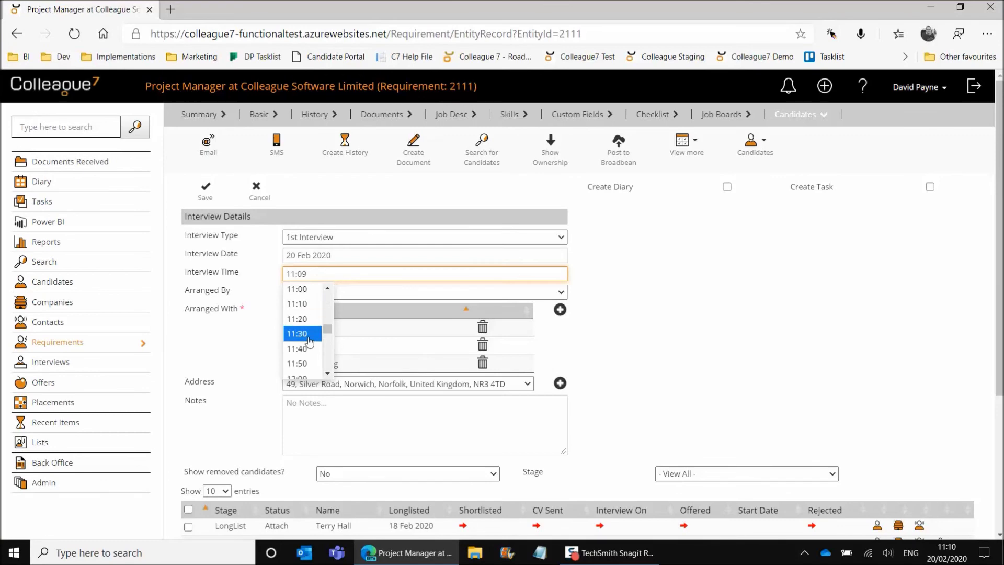
{"action": "left_click", "coordinate": [302, 365]}
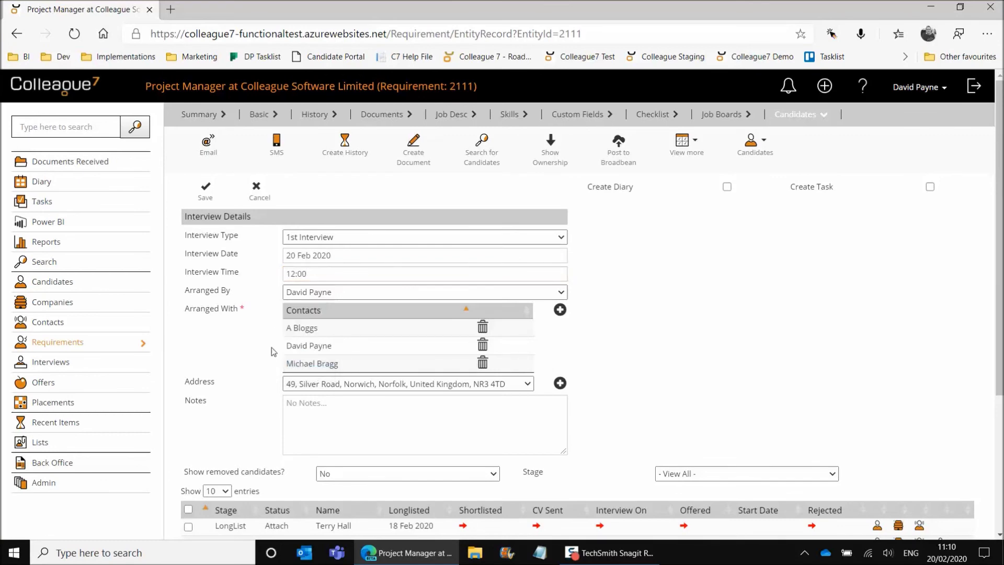
{"action": "left_click", "coordinate": [205, 194]}
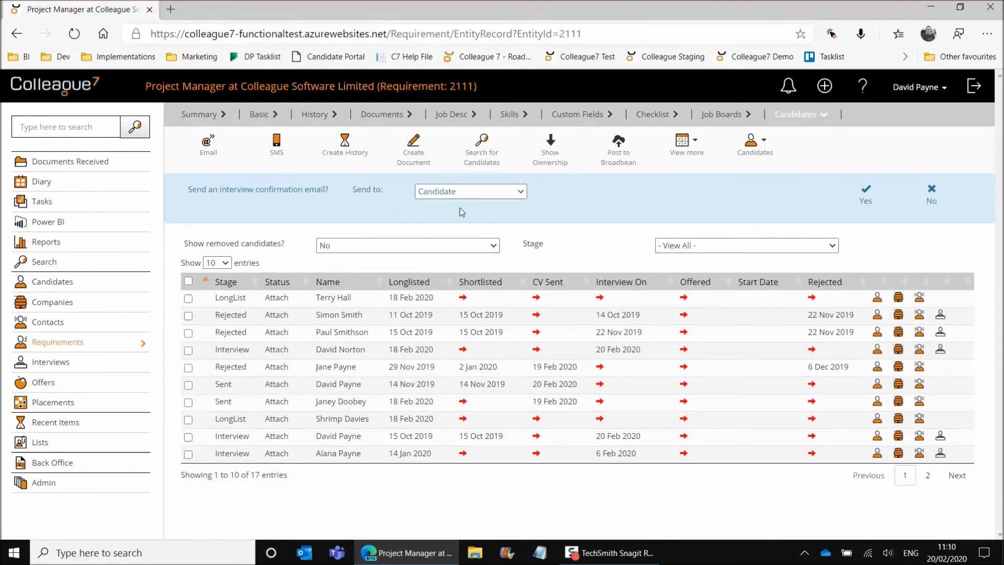
Start an interview confirmation email addressed to All Participants
{"action": "left_click", "coordinate": [522, 194]}
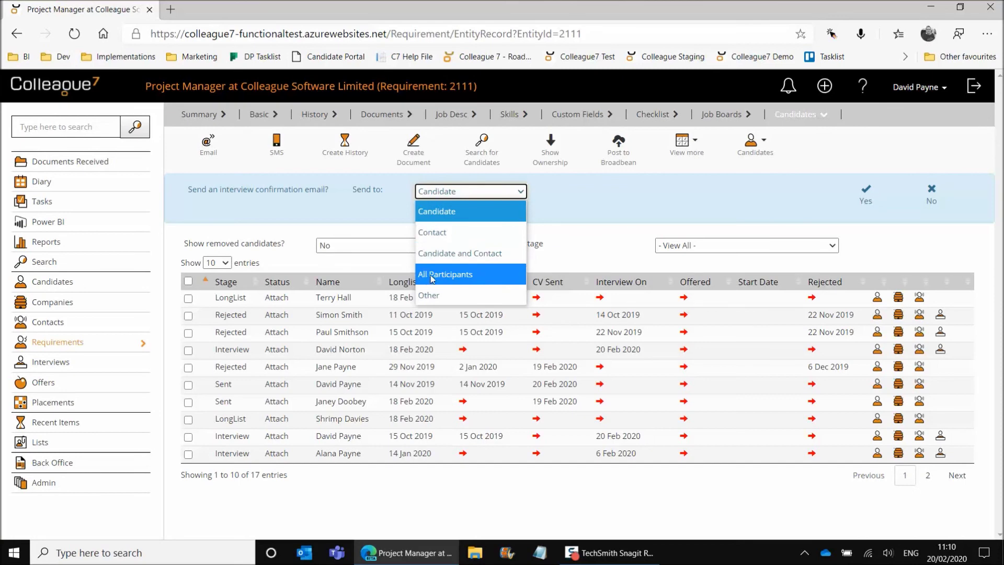
{"action": "left_click", "coordinate": [464, 277]}
{"action": "left_click", "coordinate": [864, 206]}
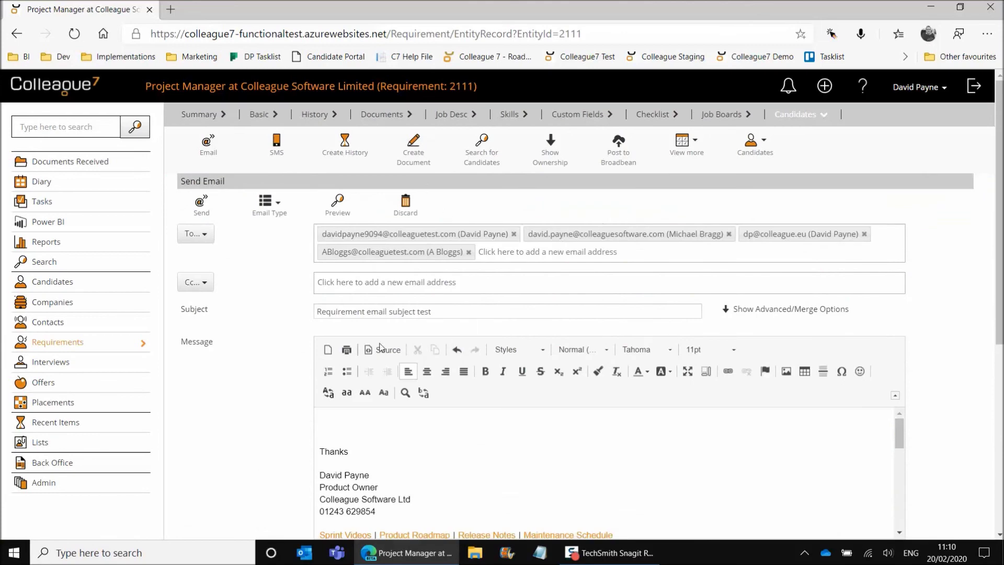
Check the advanced and merge options of the interview confirmation email and discard it
{"action": "left_click", "coordinate": [799, 313]}
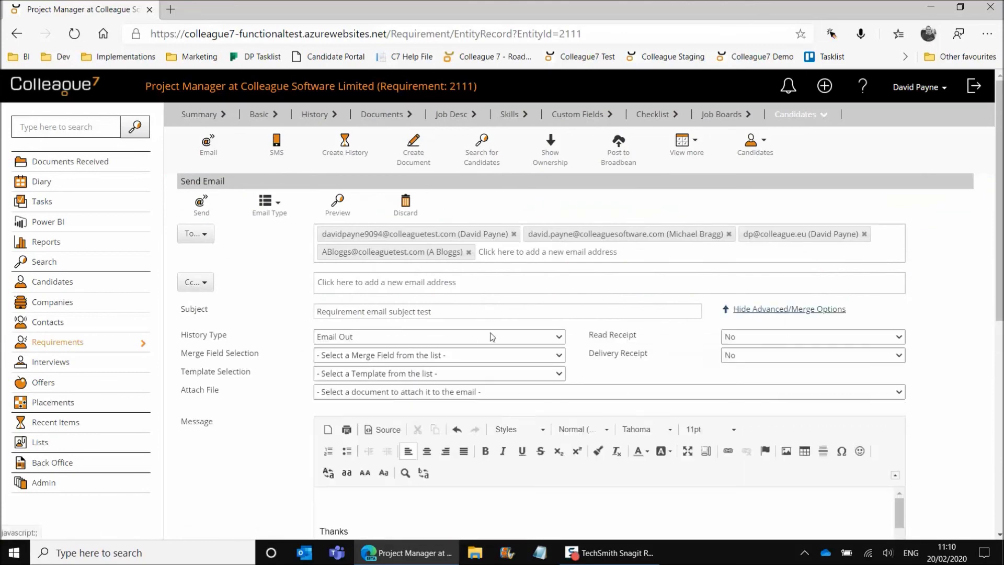
{"action": "left_click", "coordinate": [790, 310]}
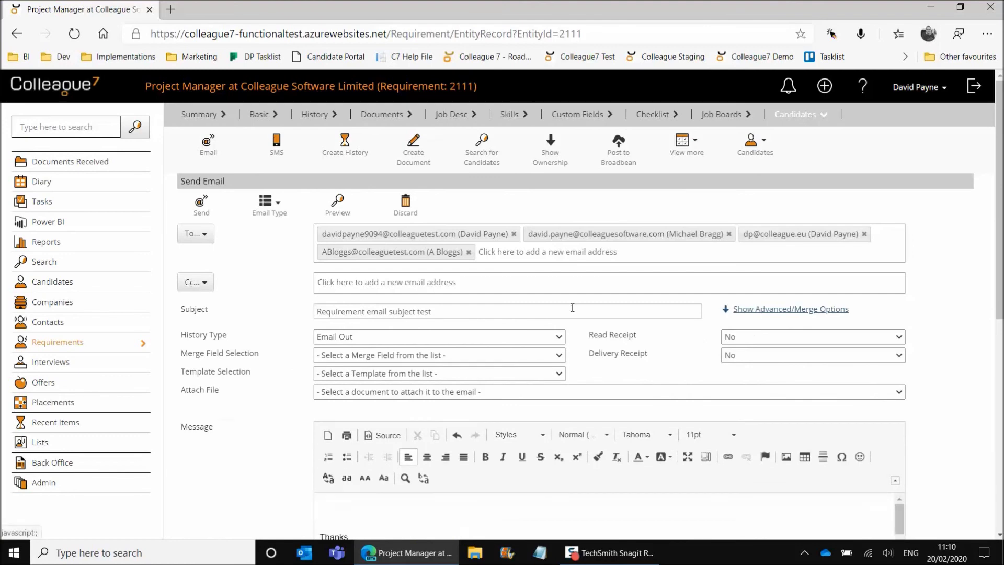
{"action": "left_click", "coordinate": [406, 206]}
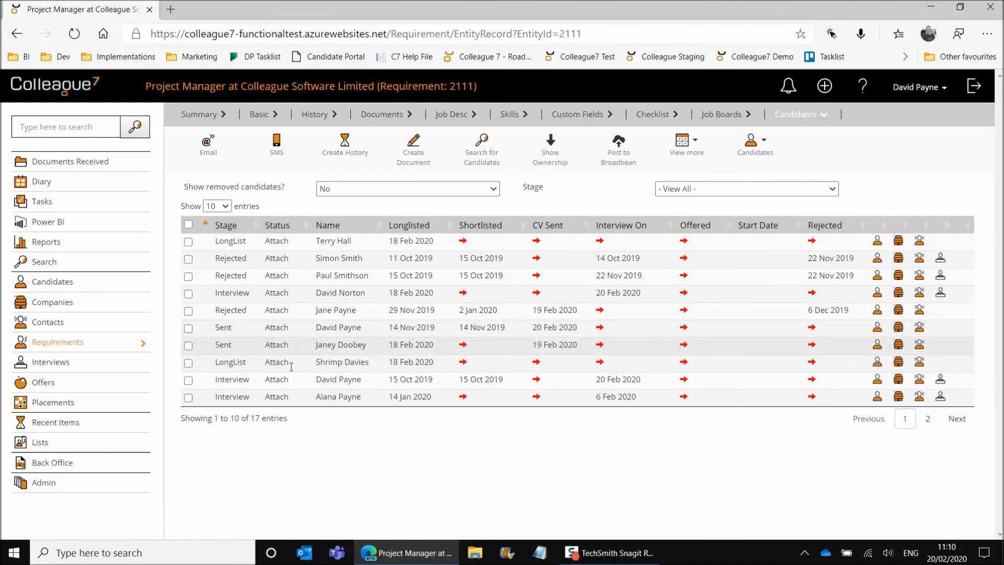
Check a new interview form for the last longlisted candidate without saving, and review the saved interview's details and participants
{"action": "left_click", "coordinate": [601, 363]}
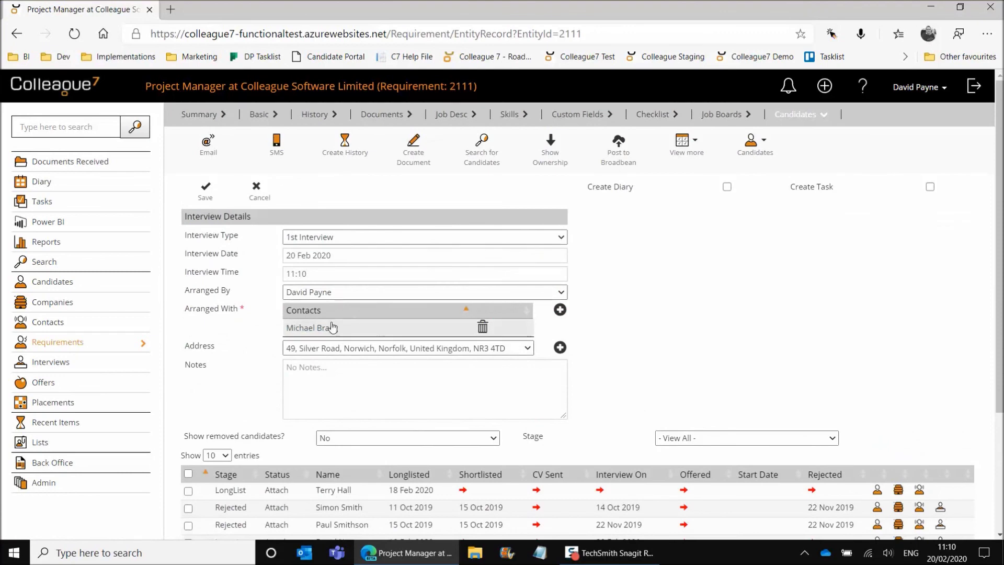
{"action": "left_click", "coordinate": [242, 197]}
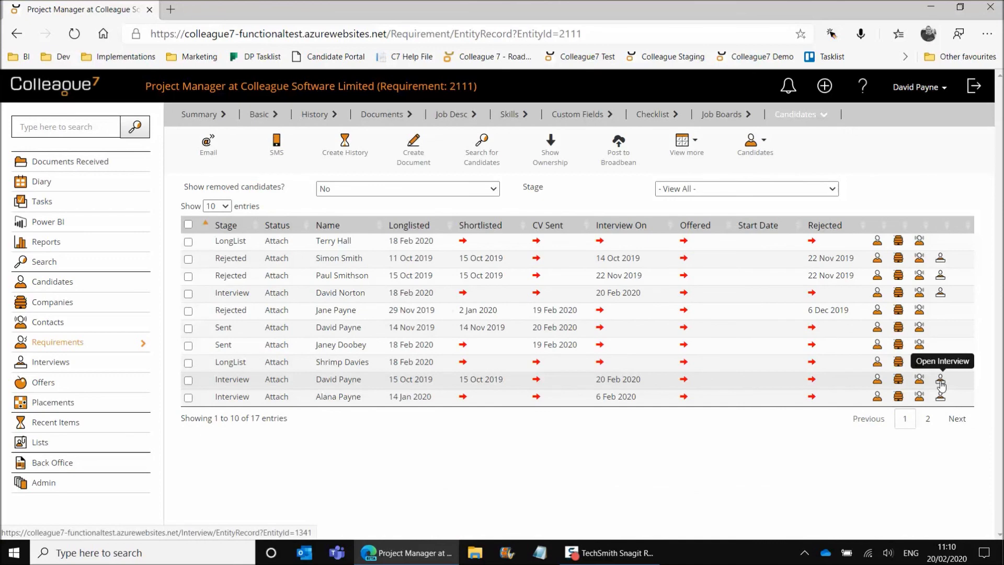
{"action": "left_click", "coordinate": [941, 381]}
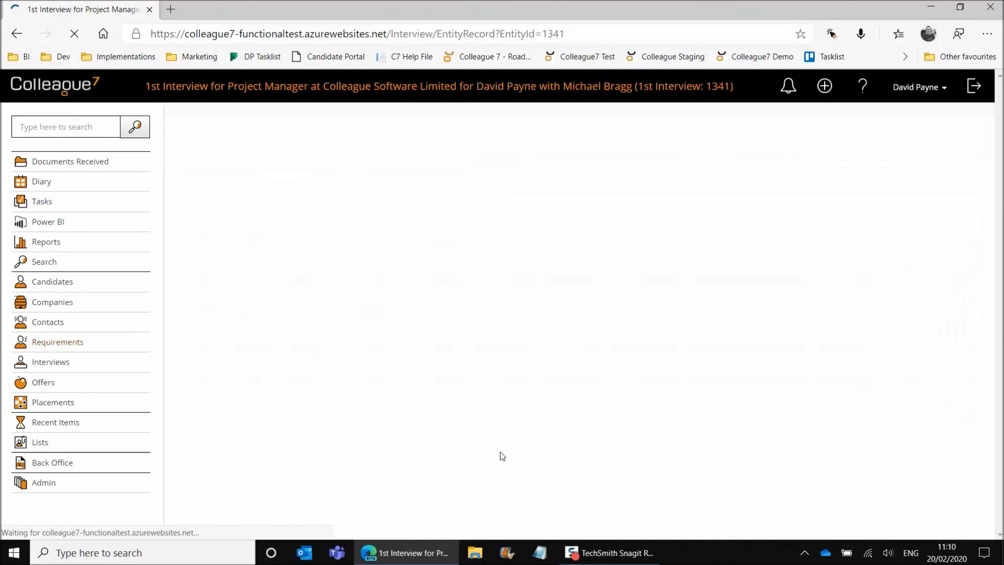
{"action": "scroll", "coordinate": [520, 444], "scroll_direction": "down", "scroll_amount": 2}
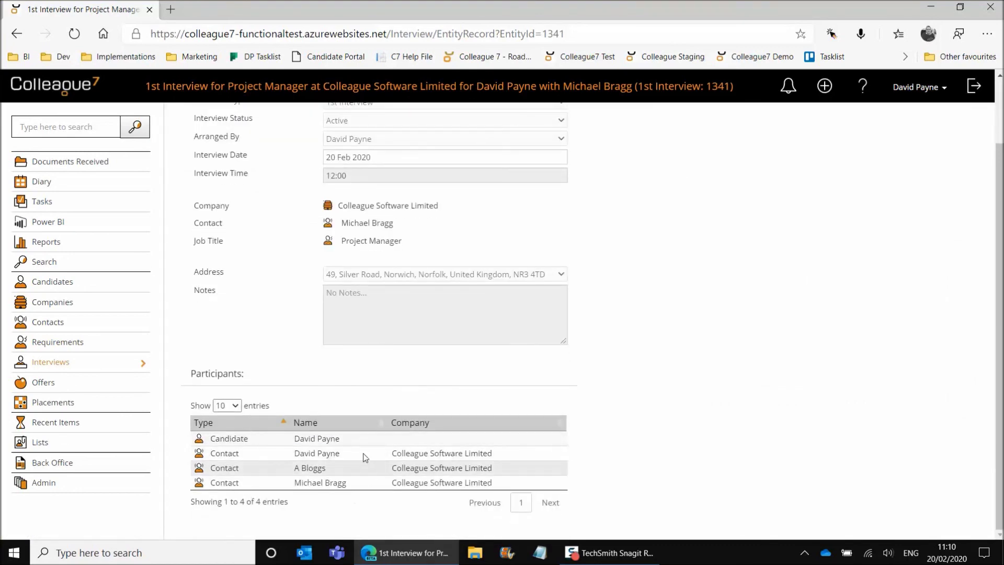
{"action": "scroll", "coordinate": [696, 365], "scroll_direction": "up", "scroll_amount": 2}
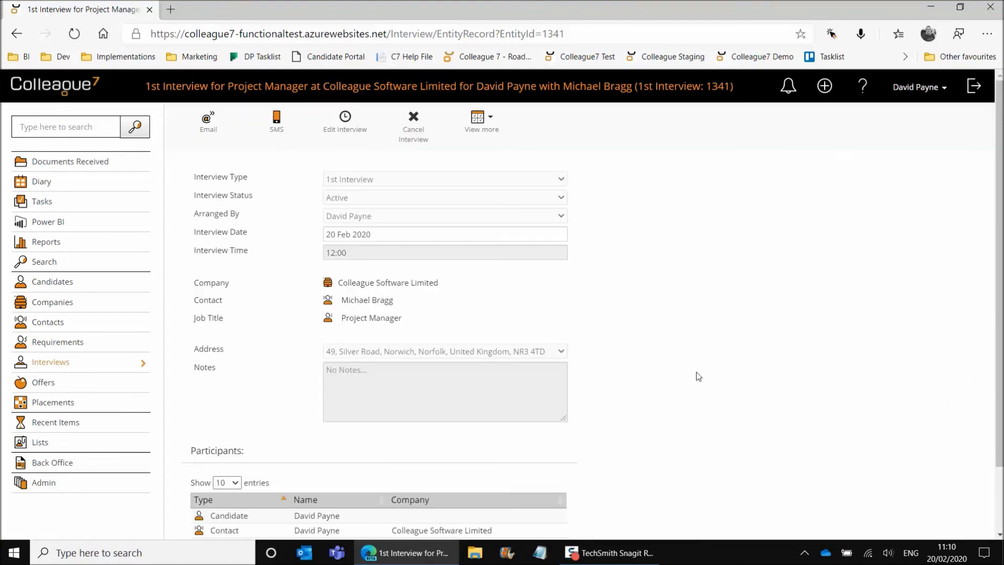